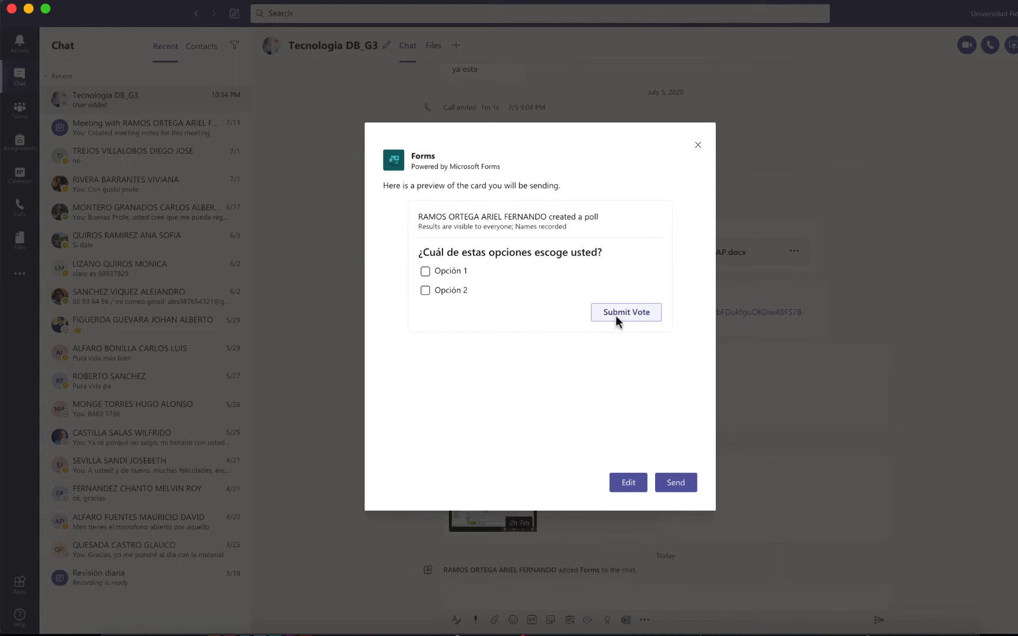
# Send the two-option poll card to the group chat and submit a vote for Opción 1.
pyautogui.click(679, 481)
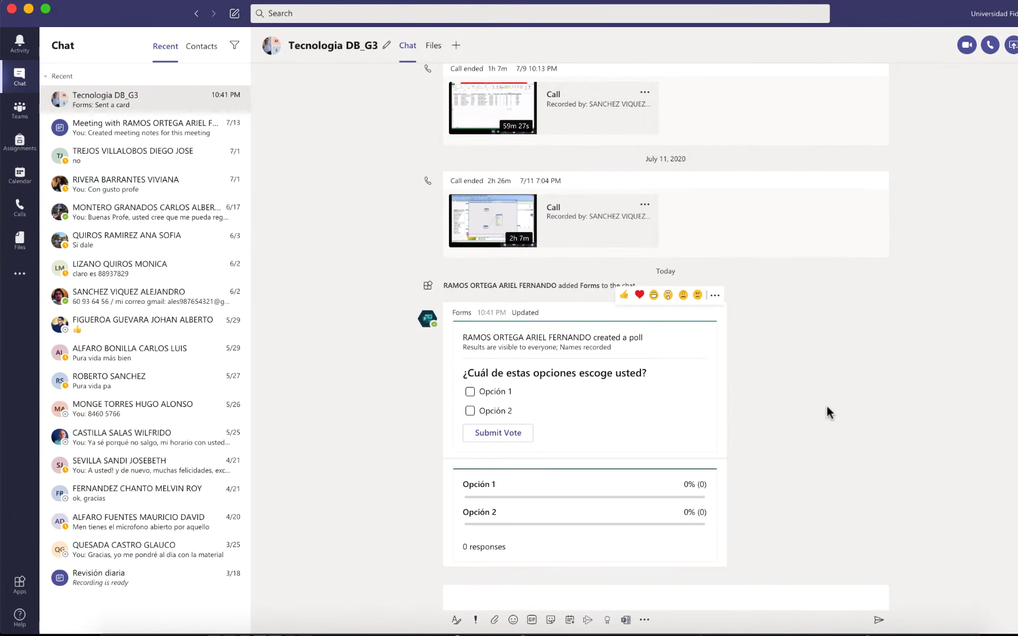
pyautogui.click(470, 393)
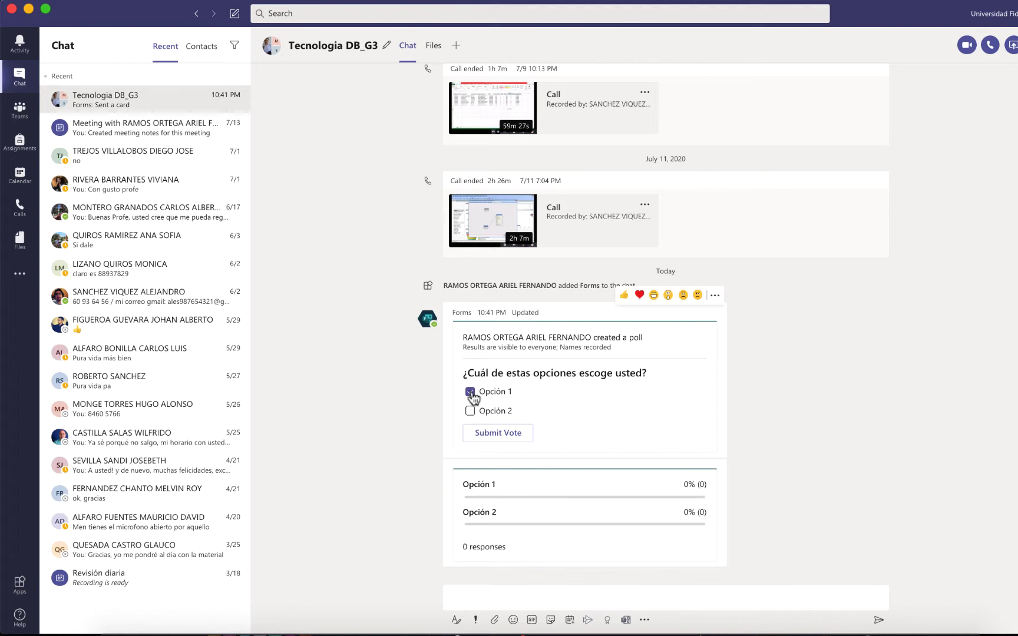
pyautogui.click(504, 437)
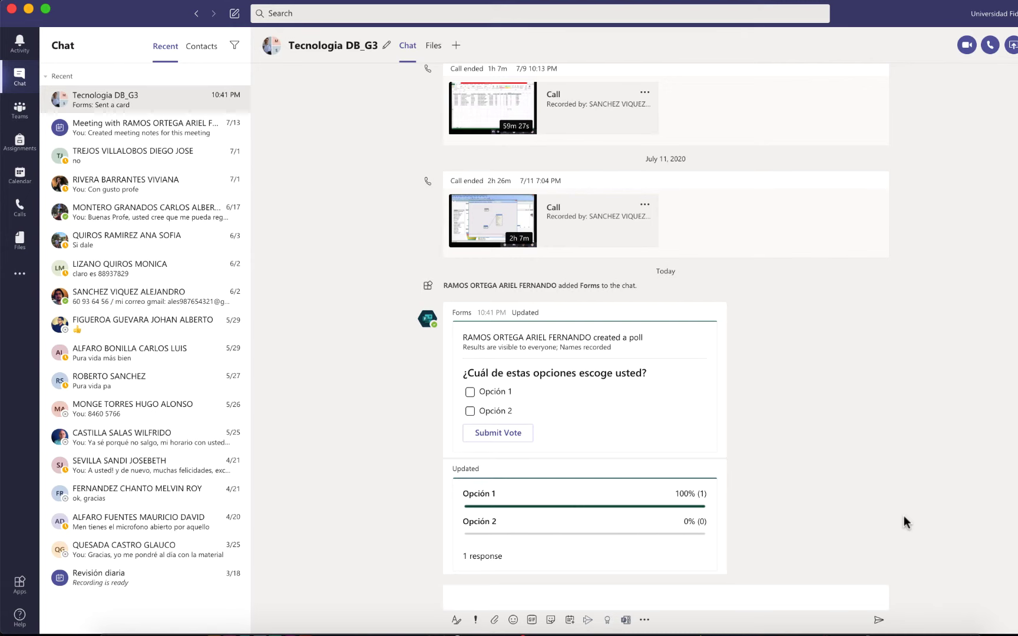
pyautogui.click(20, 273)
pyautogui.click(872, 343)
pyautogui.click(510, 586)
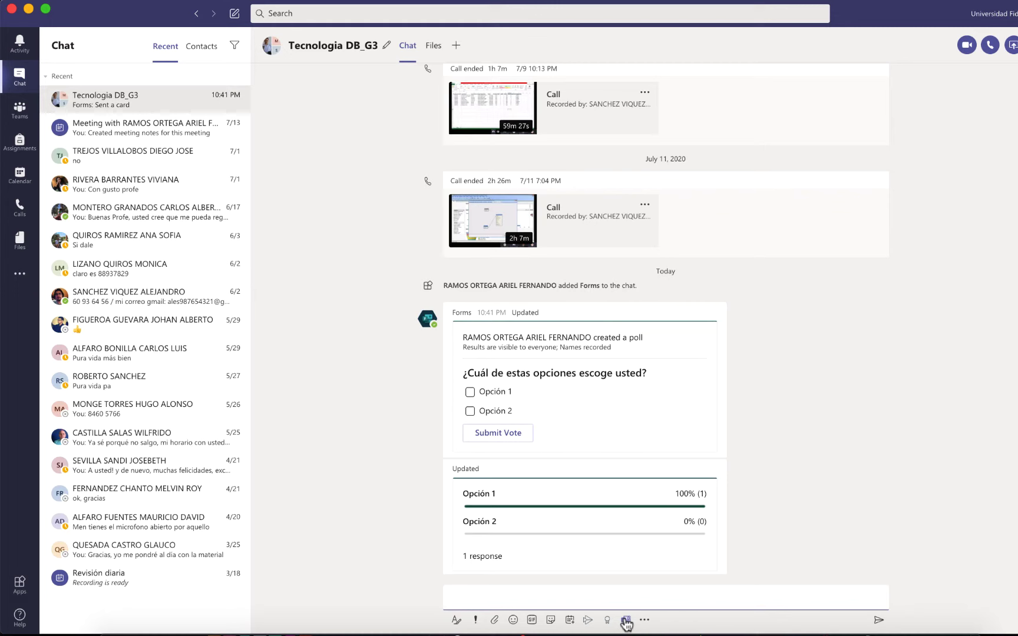
pyautogui.press('super+equal')
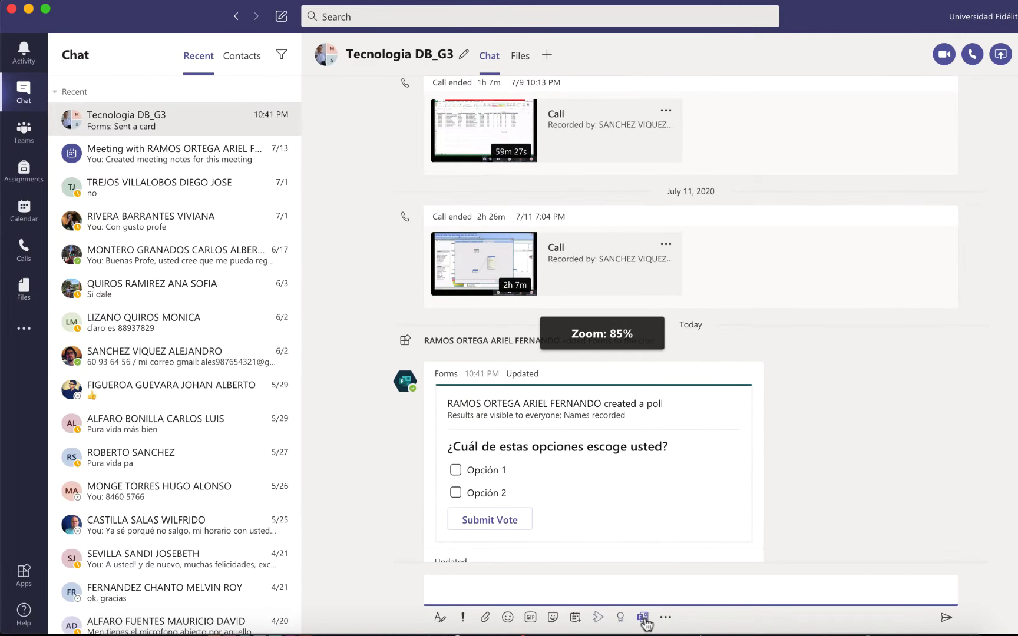
pyautogui.click(643, 619)
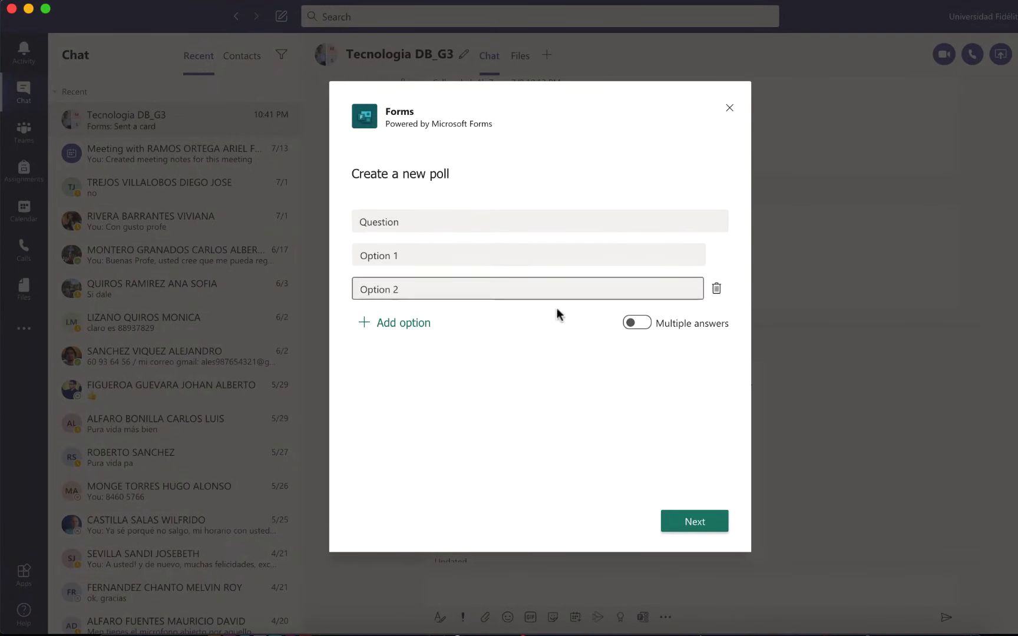
pyautogui.click(730, 108)
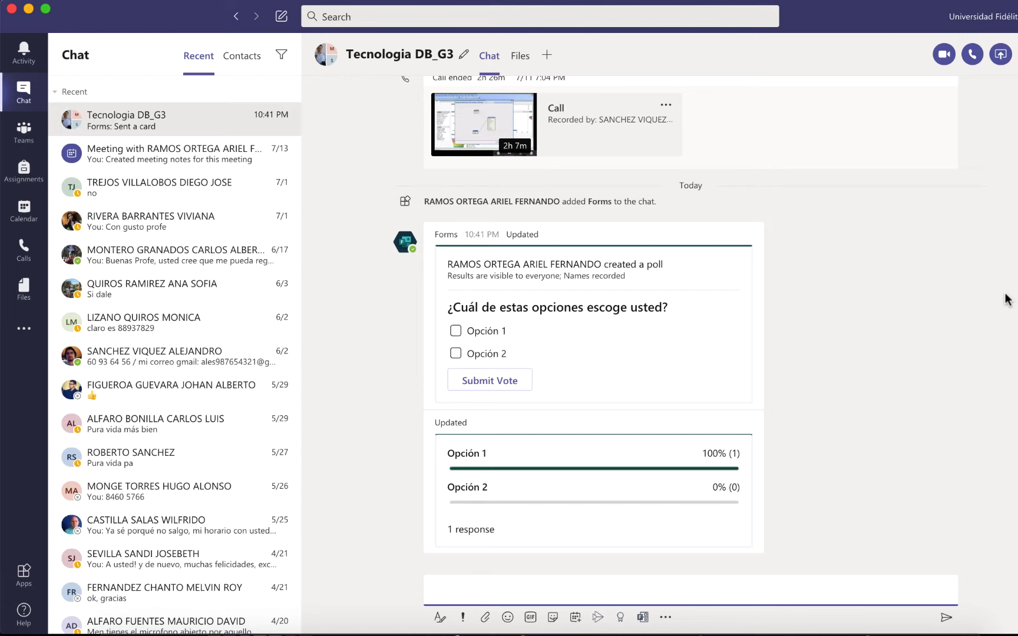
pyautogui.click(425, 331)
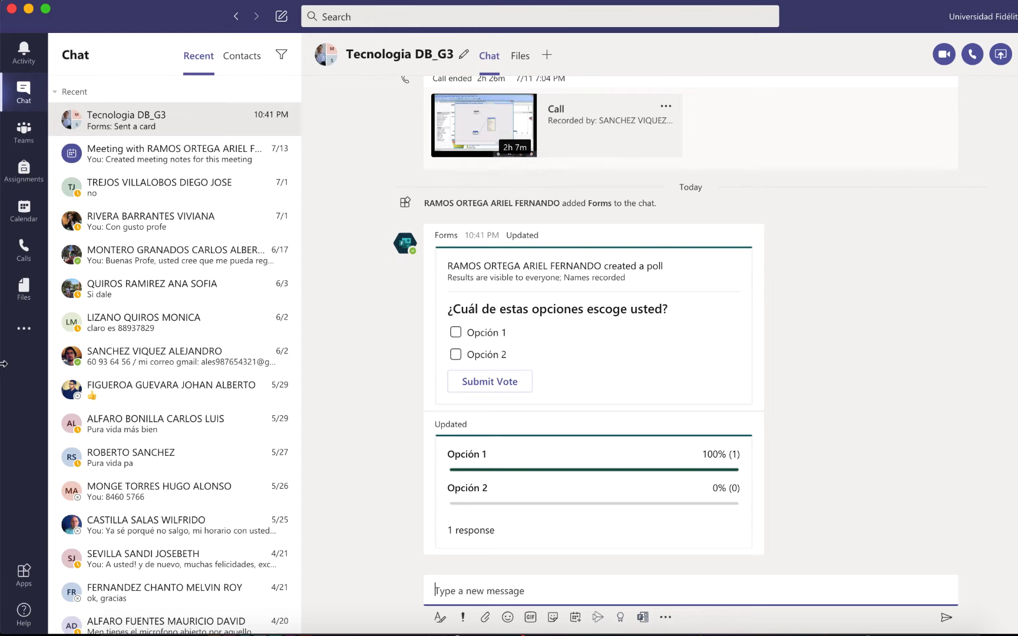
# Open the Forms app's details page from the full app catalogue.
pyautogui.click(22, 335)
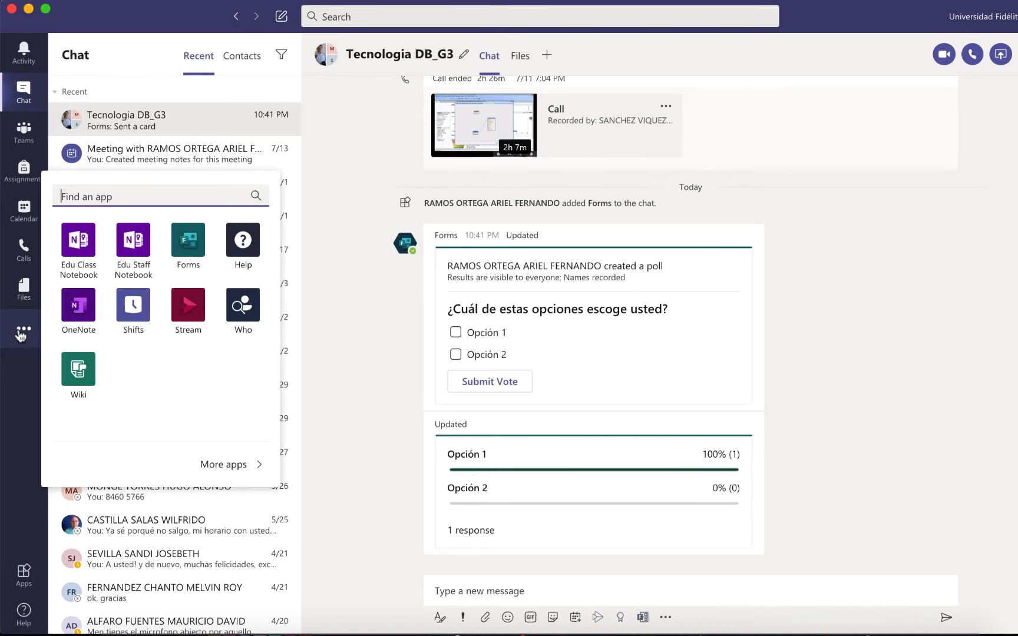
pyautogui.click(230, 464)
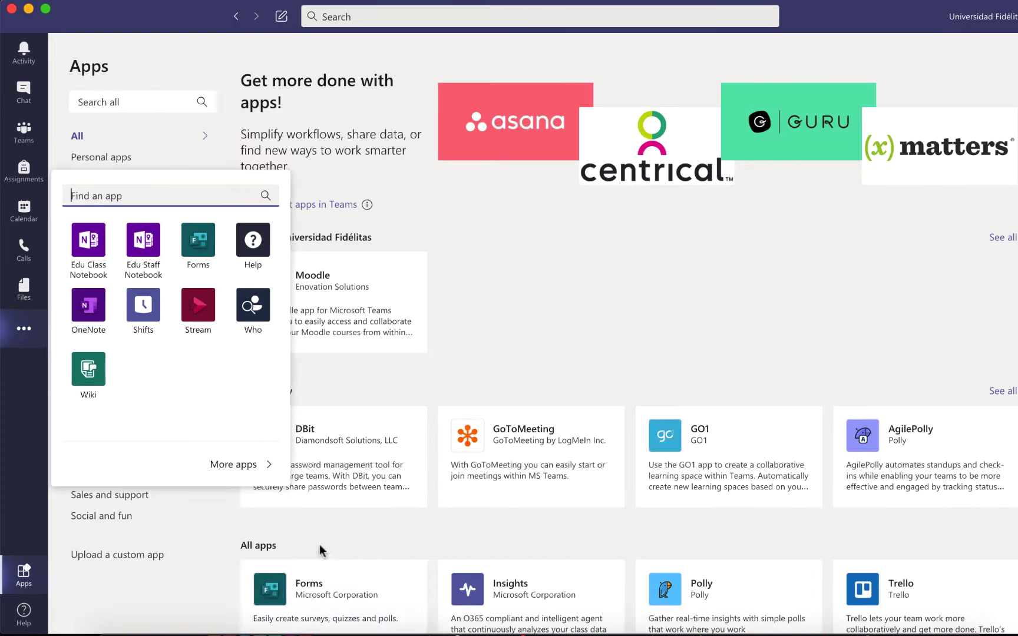
pyautogui.click(304, 589)
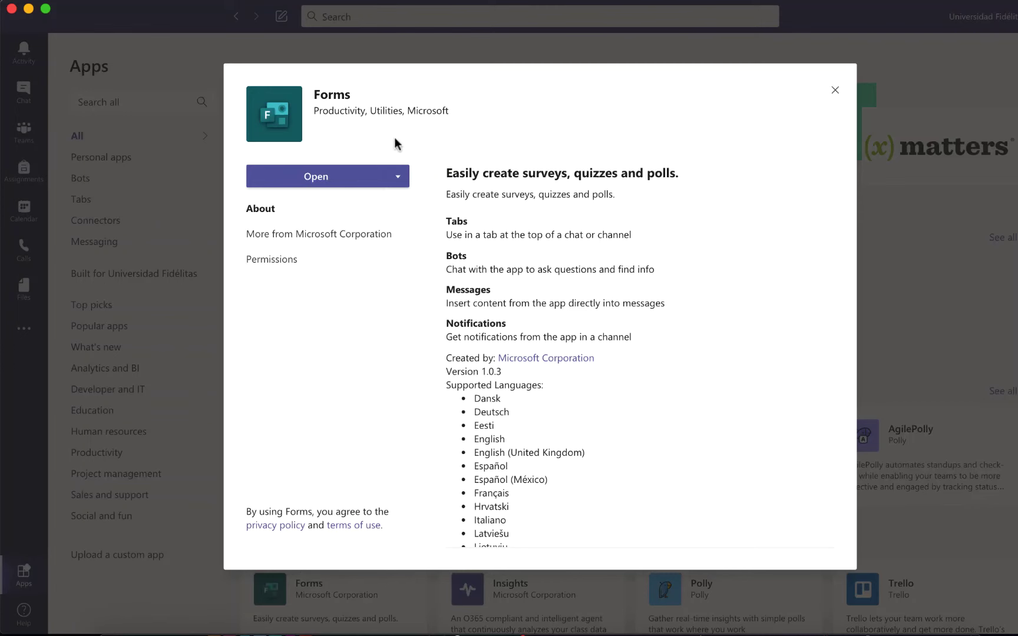
# Add Forms to the General channel of the Grupo de prueba team and set it up as a tab.
pyautogui.click(400, 177)
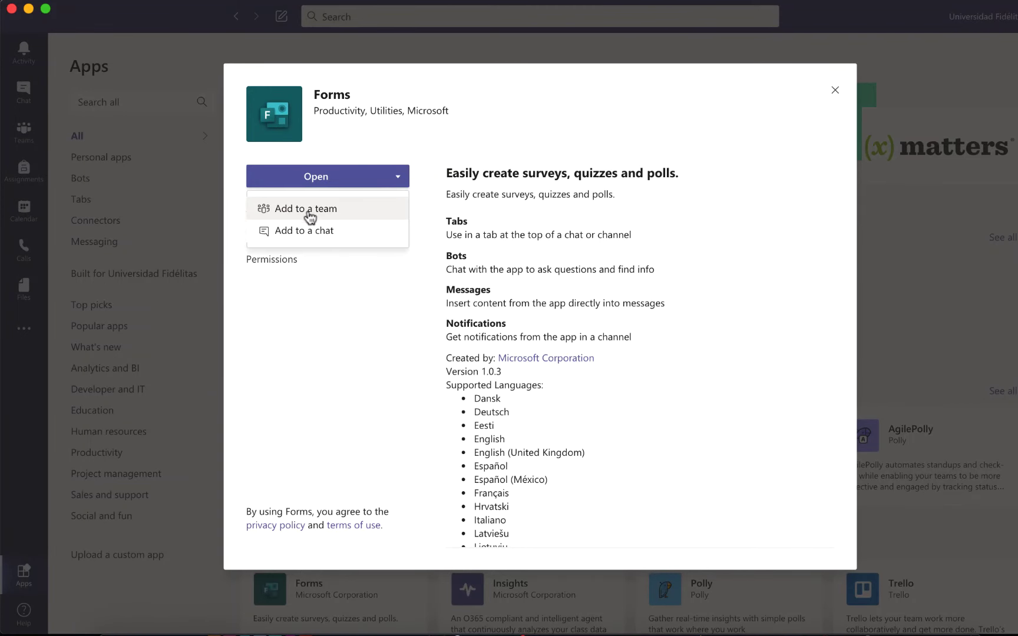
pyautogui.click(340, 217)
pyautogui.click(386, 315)
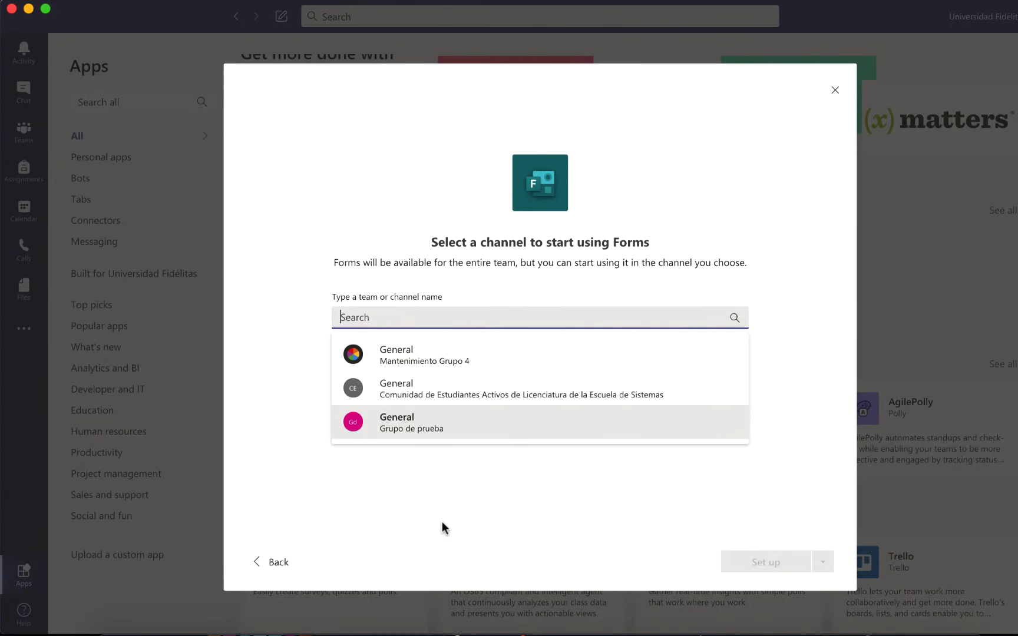
pyautogui.click(423, 434)
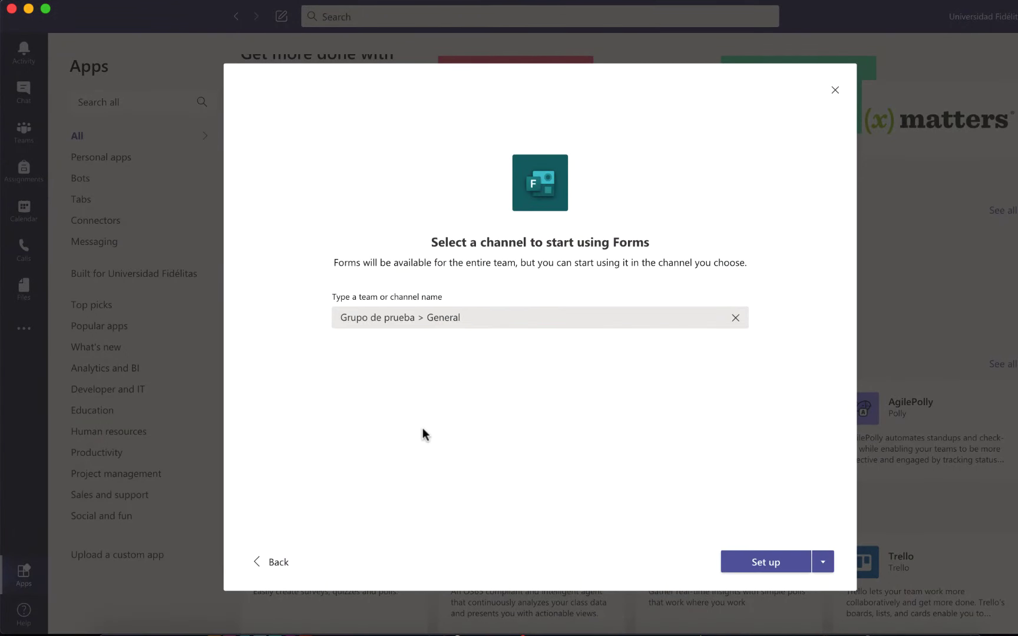
pyautogui.click(824, 563)
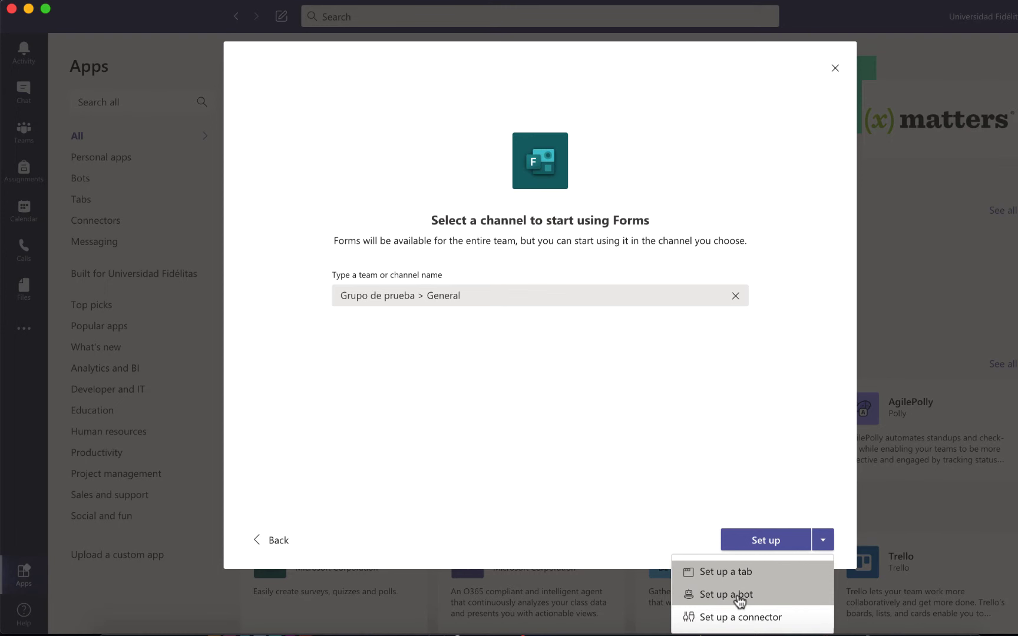
pyautogui.click(707, 573)
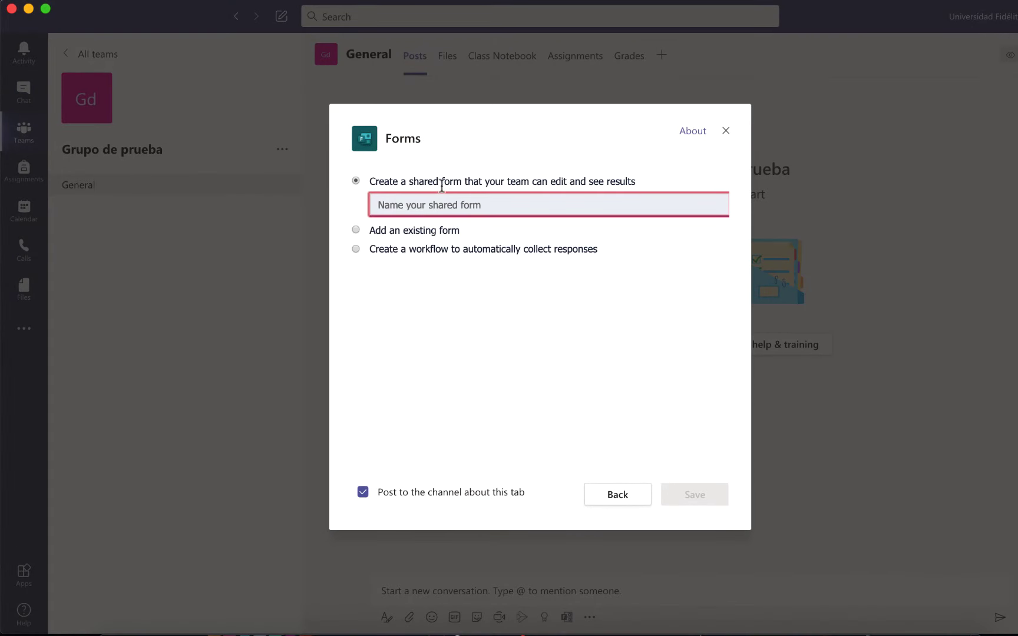
pyautogui.click(356, 230)
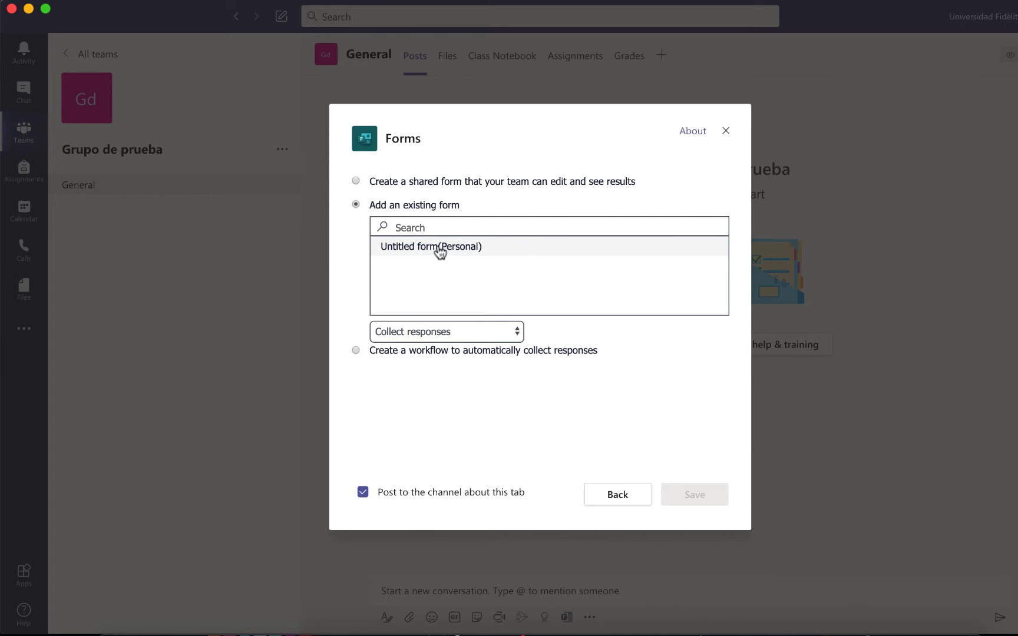
pyautogui.click(411, 332)
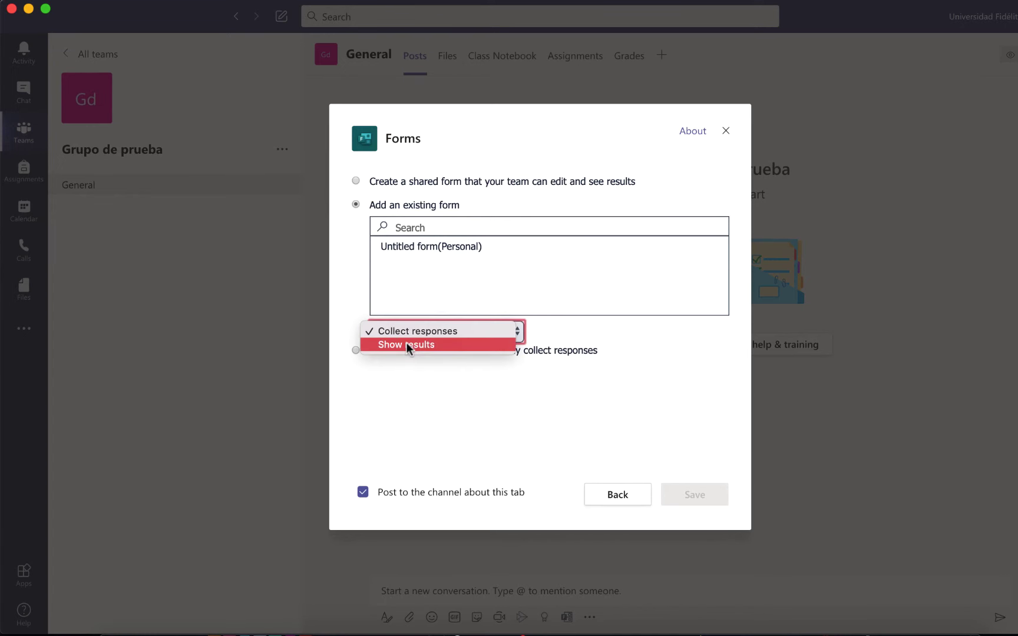
pyautogui.click(405, 342)
pyautogui.click(404, 333)
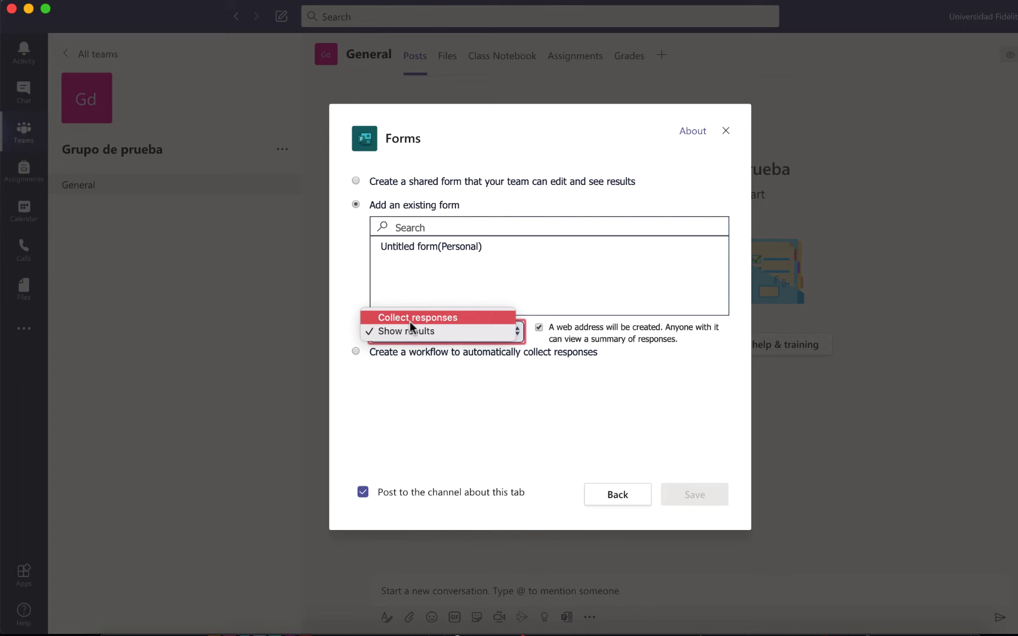
pyautogui.click(410, 318)
# Create a shared form named "Formulario de prueba" that the team can edit, and save it as a channel tab.
pyautogui.click(356, 182)
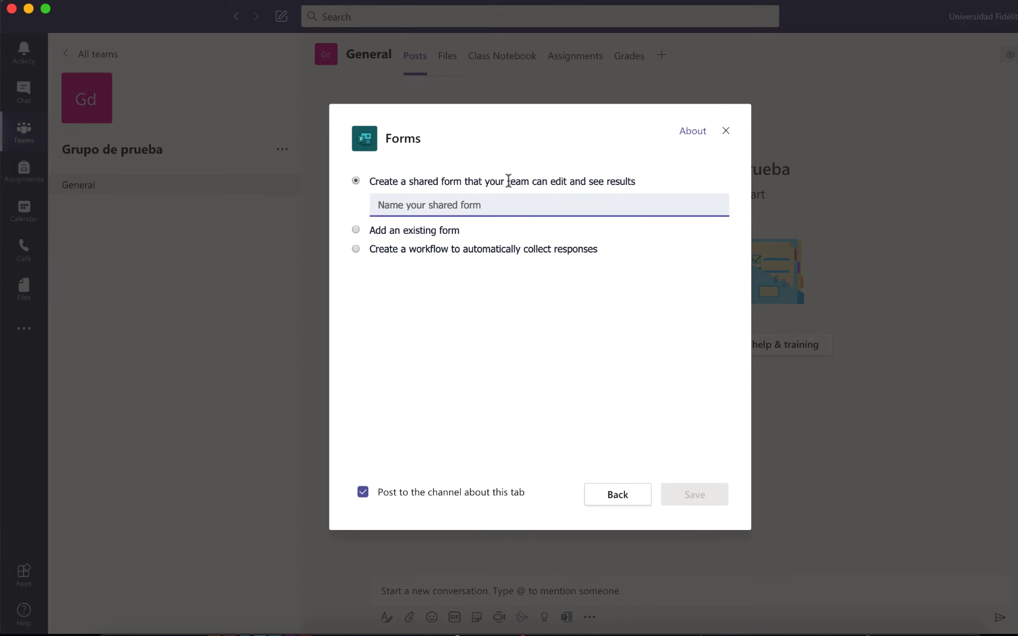
pyautogui.click(460, 196)
pyautogui.write('Forulario')
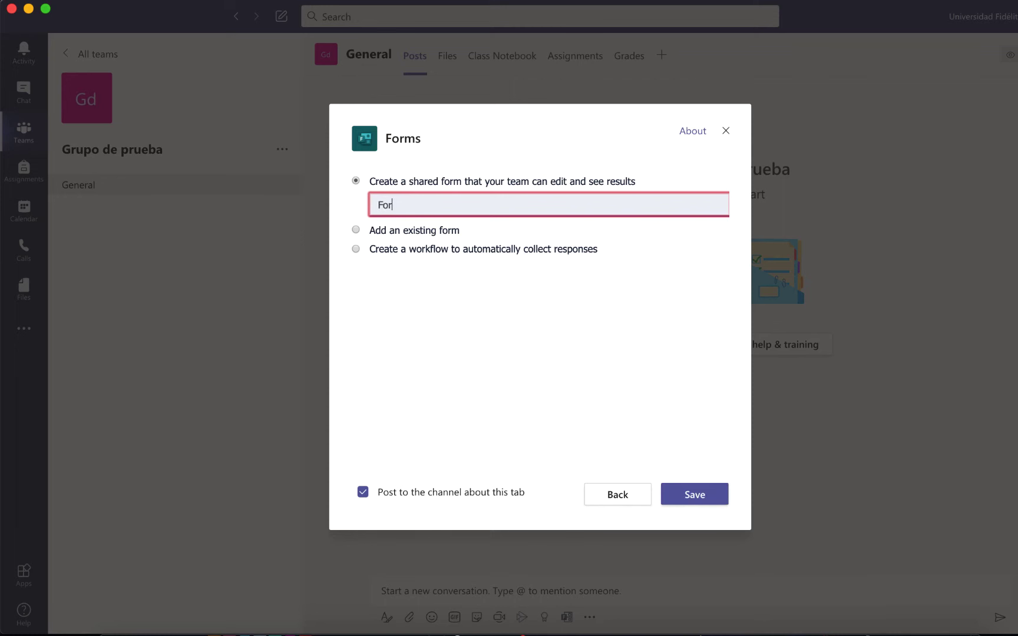
pyautogui.press('BackSpace')
pyautogui.press('BackSpace')
pyautogui.press('BackSpace')
pyautogui.press('BackSpace')
pyautogui.press('BackSpace')
pyautogui.press('BackSpace')
pyautogui.write('mulario de prueba')
pyautogui.click(712, 497)
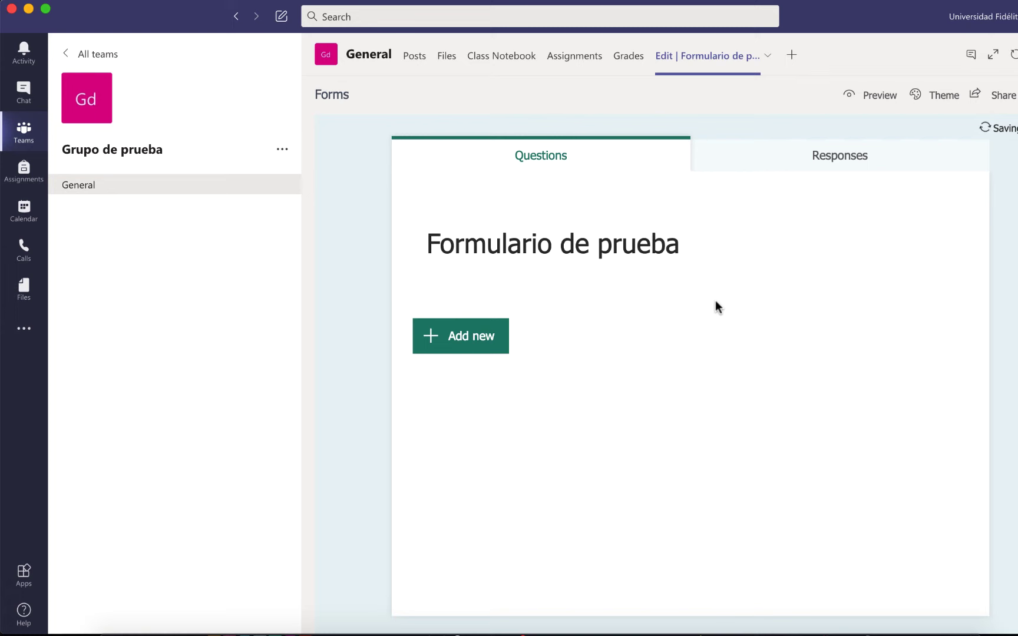
# Give the form the description "Este es un formulario para recolectar información".
pyautogui.click(558, 235)
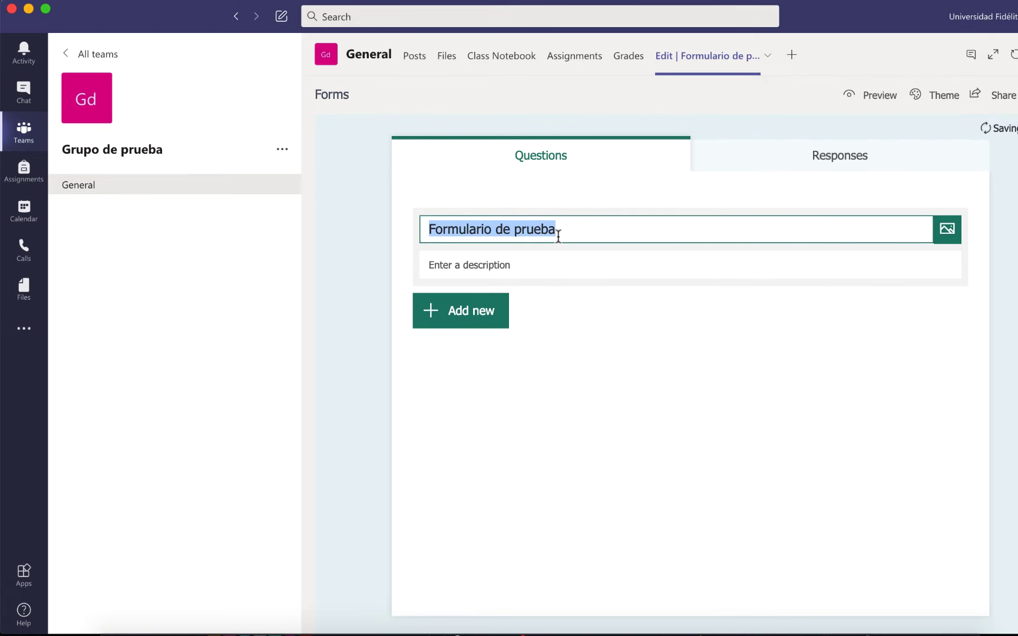
pyautogui.click(530, 265)
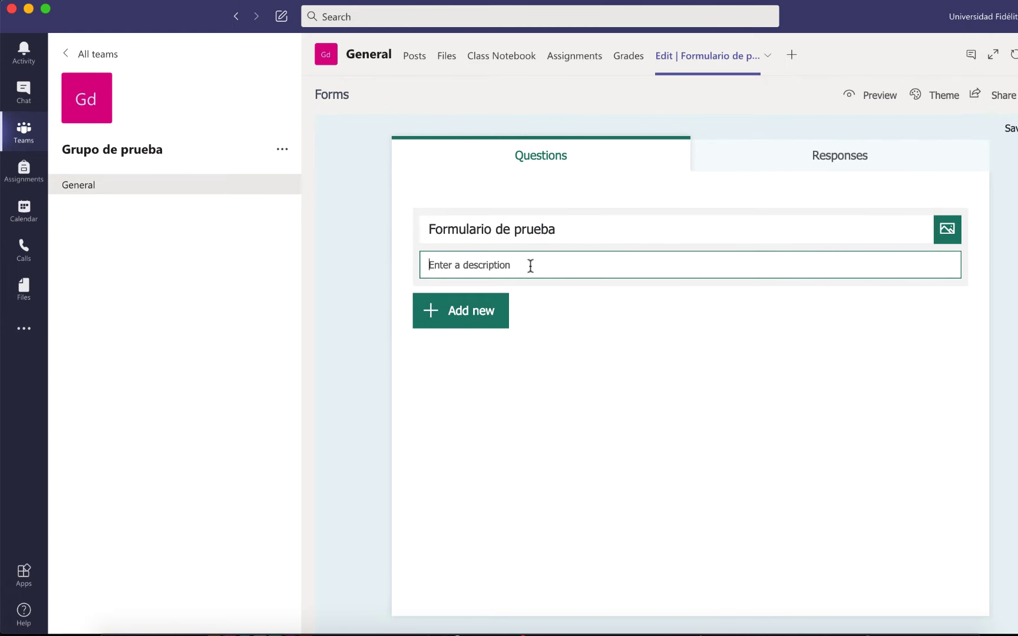
pyautogui.write('Este es u')
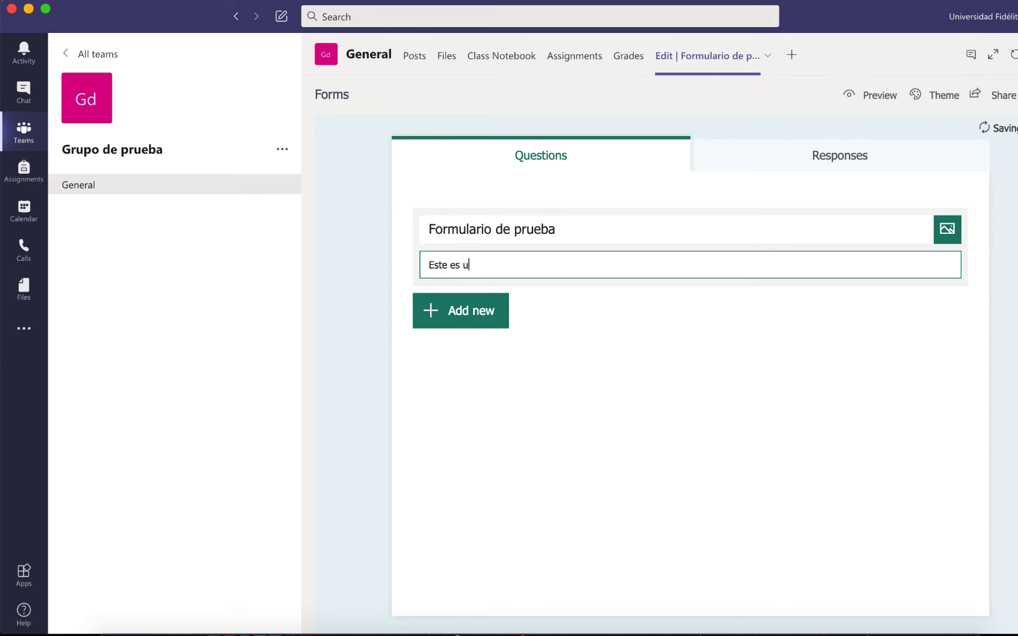
pyautogui.write('n formulario para recol')
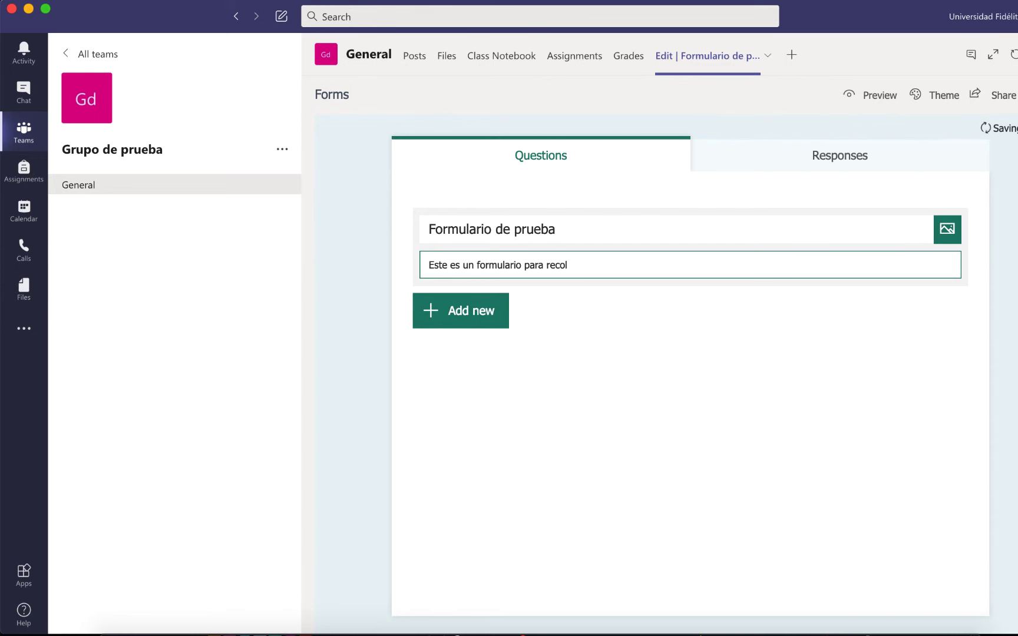
pyautogui.write('ectar informaci´ón')
# Add a text question to the form reading "¿Qué le pareción la clase?".
pyautogui.click(453, 310)
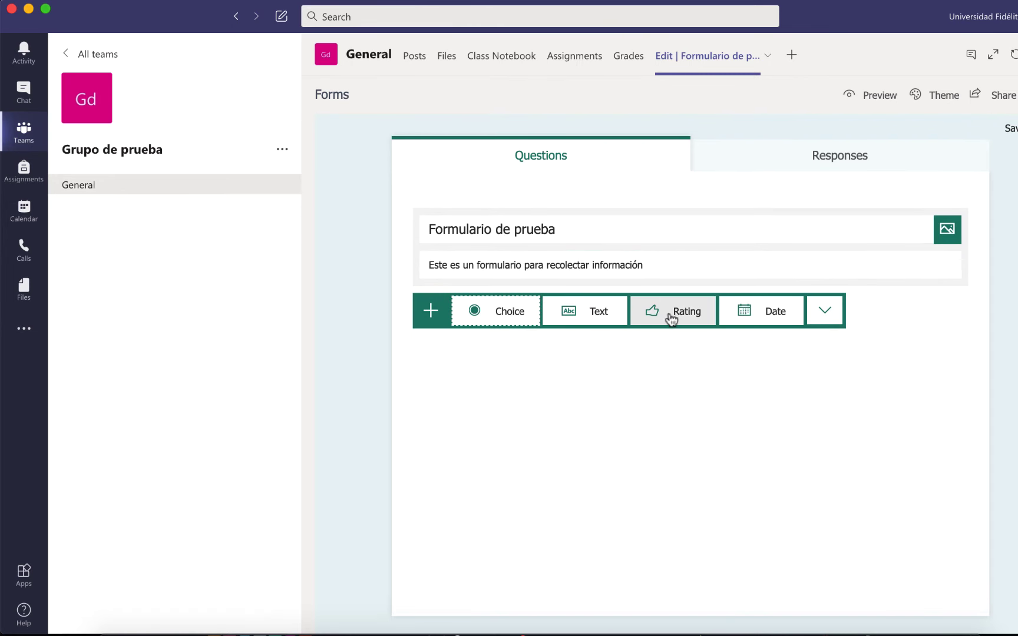
pyautogui.click(602, 318)
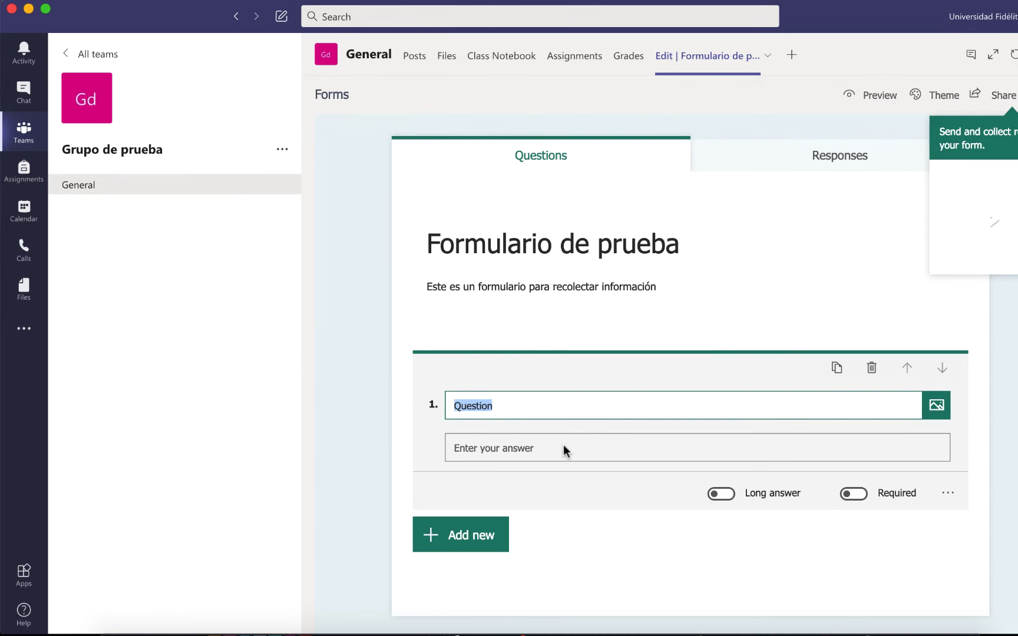
pyautogui.write('¿?')
pyautogui.press('Left')
pyautogui.write('quÉ')
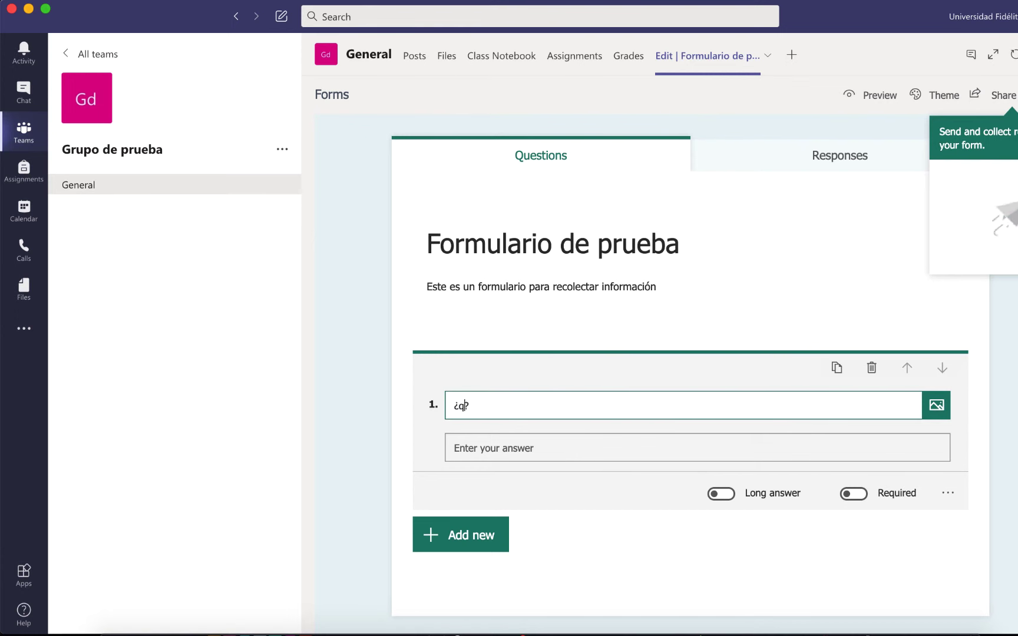
pyautogui.write('Qu')
pyautogui.write('é ñe pareci´')
pyautogui.write('on ñe')
pyautogui.press('BackSpace')
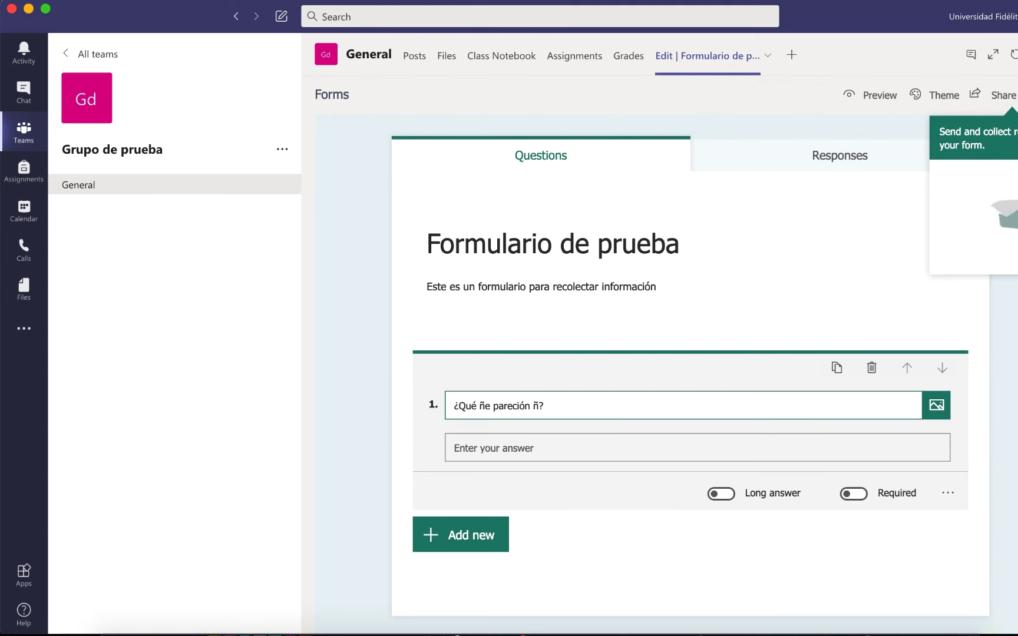
pyautogui.write('la clase')
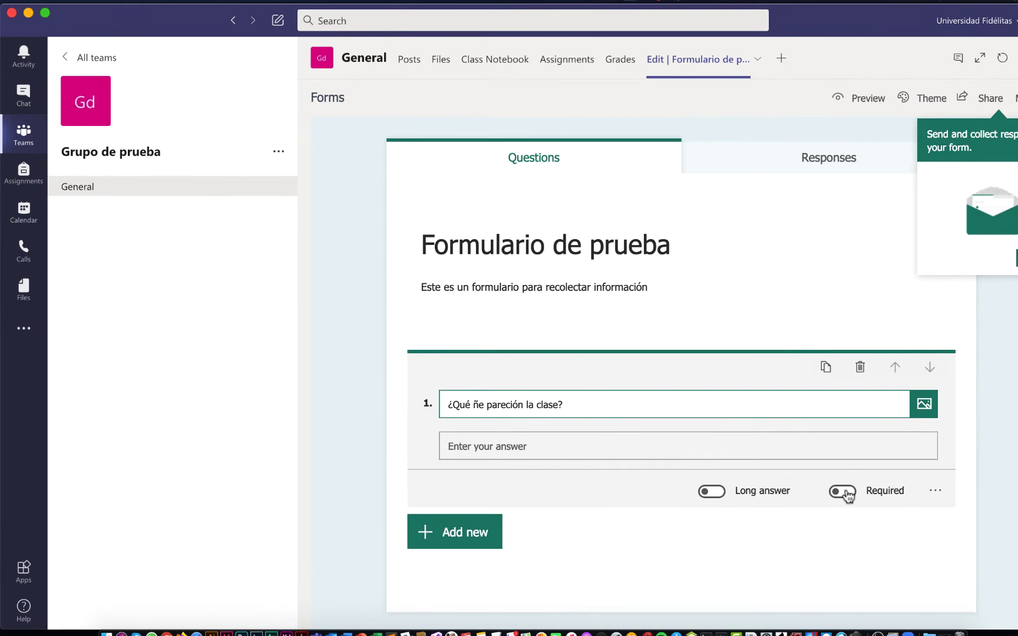
pyautogui.doubleClick(479, 405)
pyautogui.write('le')
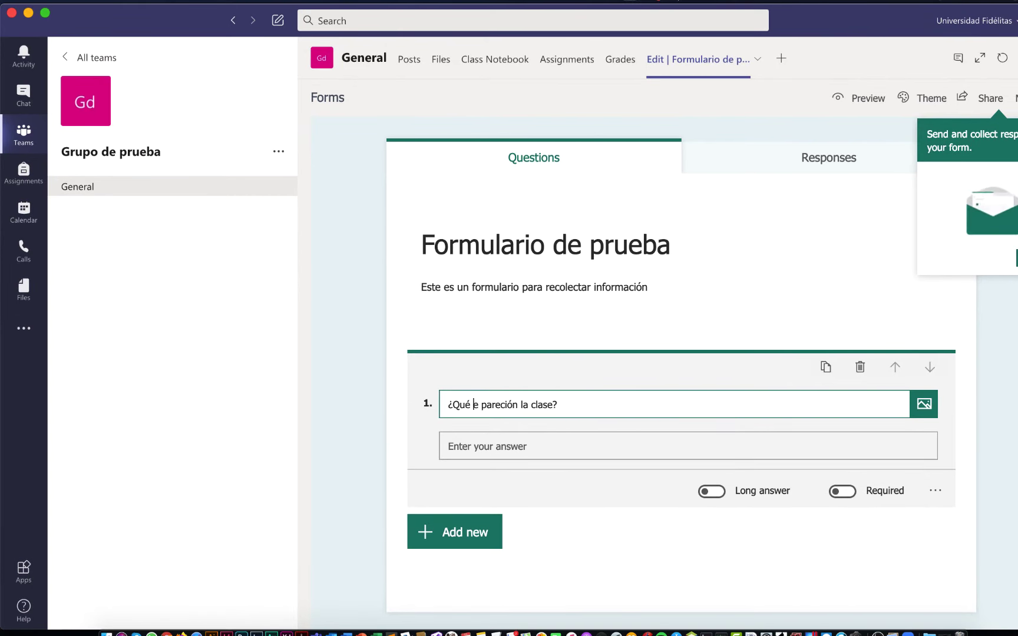
# Make the class question required and set it to accept a long answer.
pyautogui.click(843, 493)
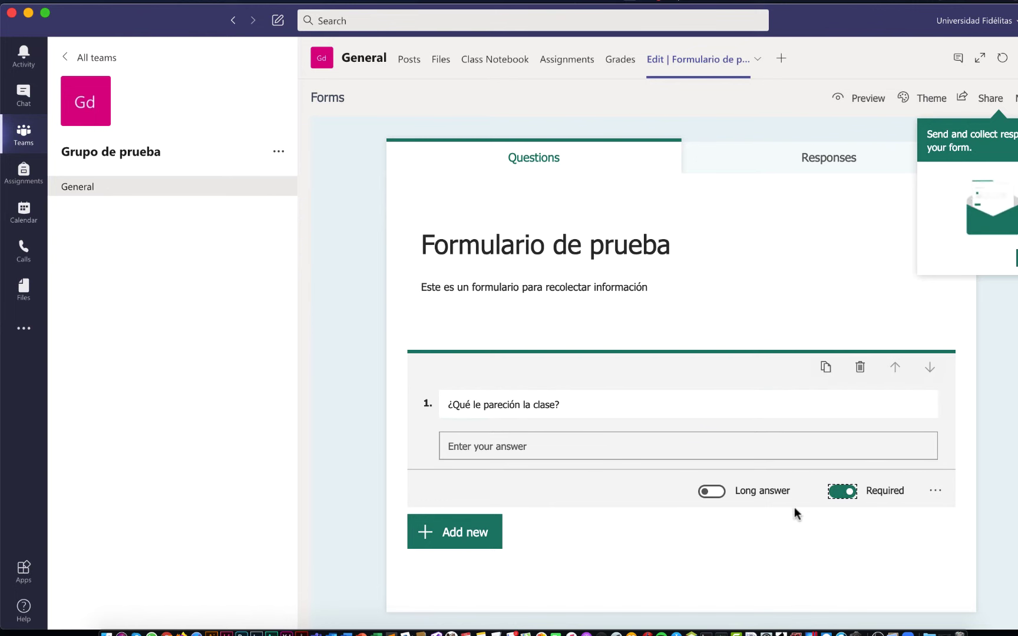
pyautogui.click(713, 493)
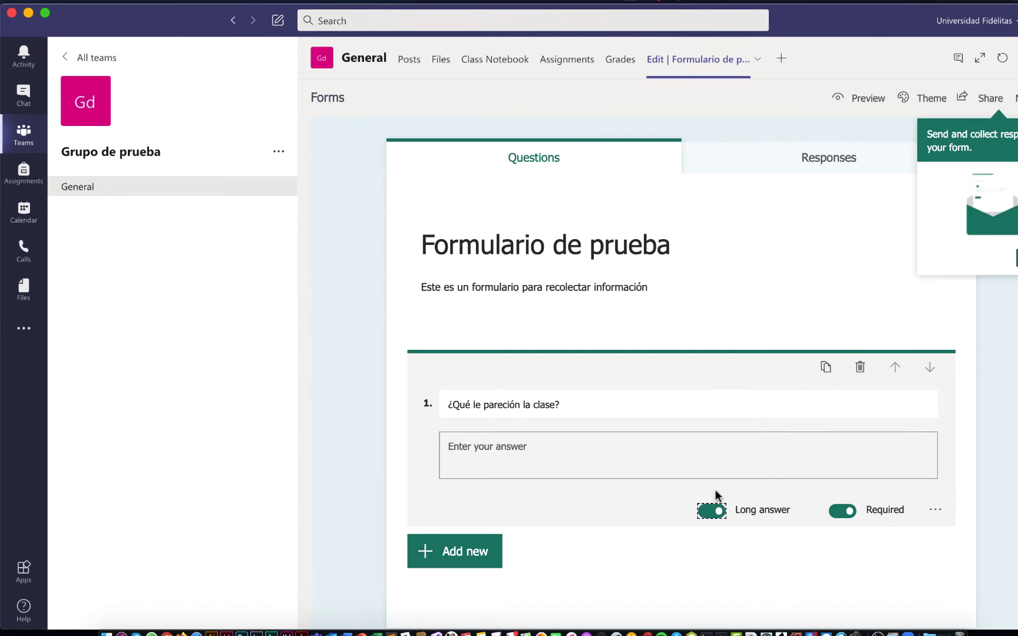
pyautogui.click(495, 411)
pyautogui.tripleClick(494, 411)
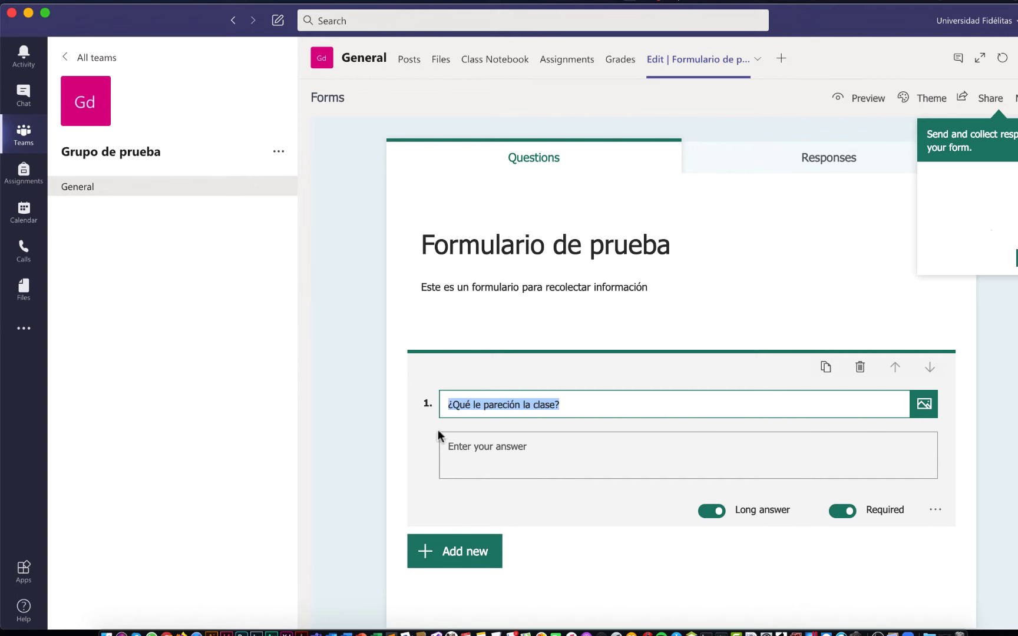
# Add a choice question to the form reading "Seleccione su opción favorita".
pyautogui.click(464, 551)
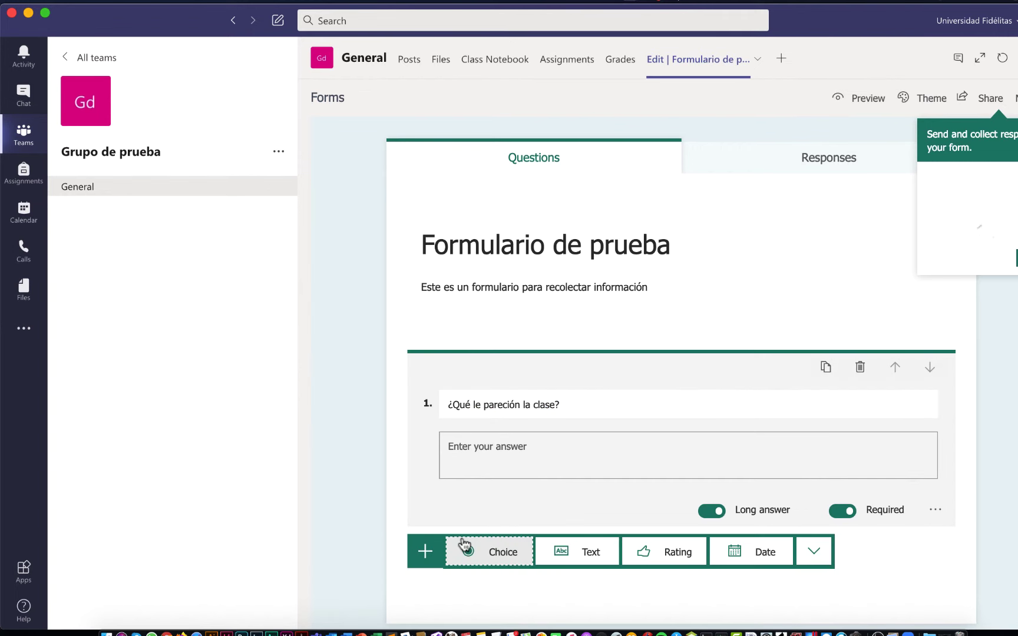
pyautogui.click(504, 552)
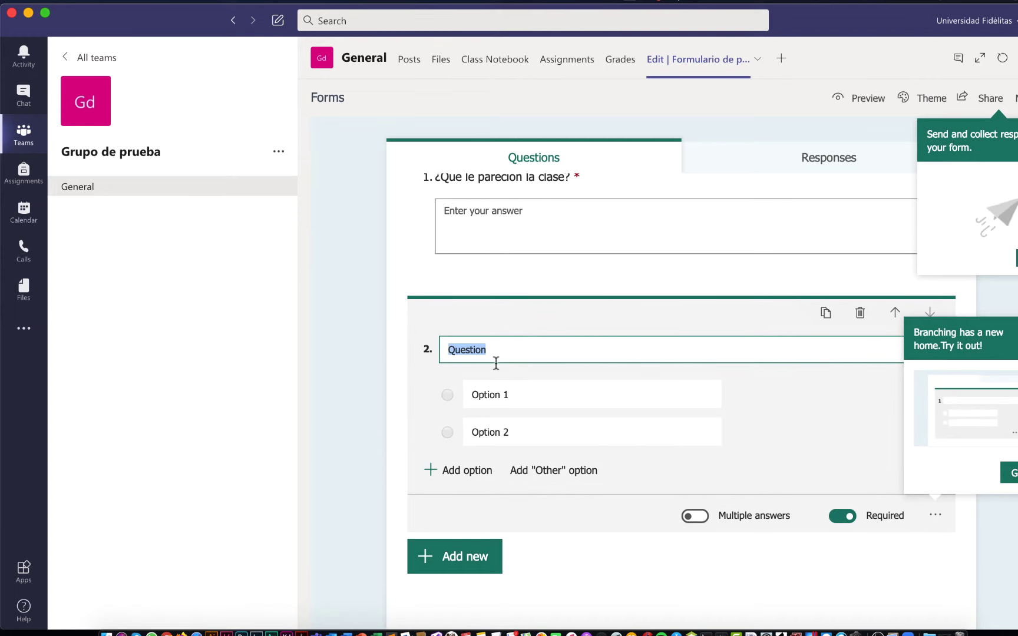
pyautogui.write('Seleccion')
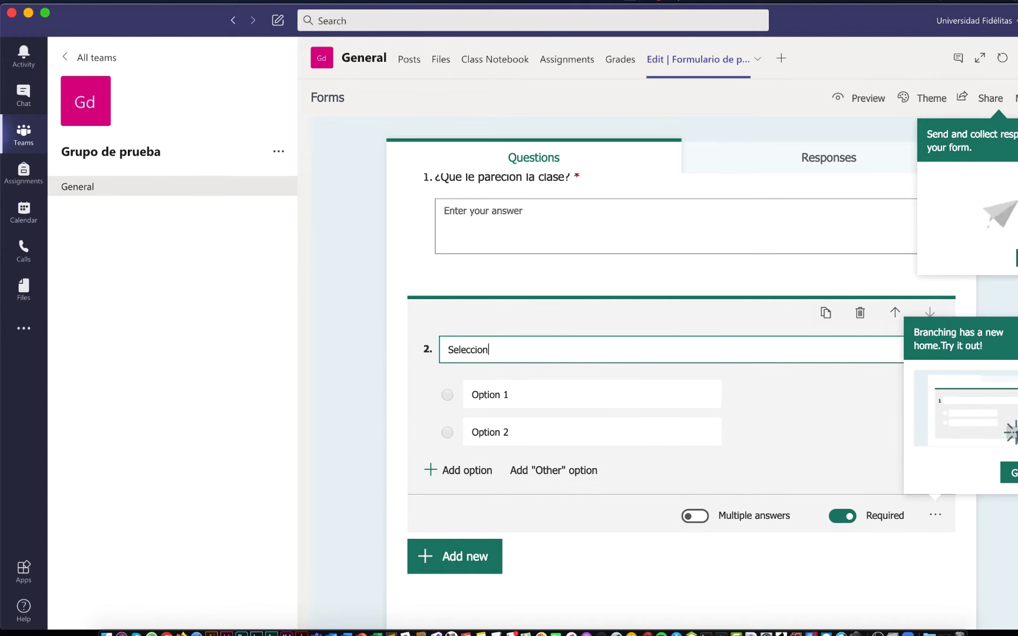
pyautogui.write('e su')
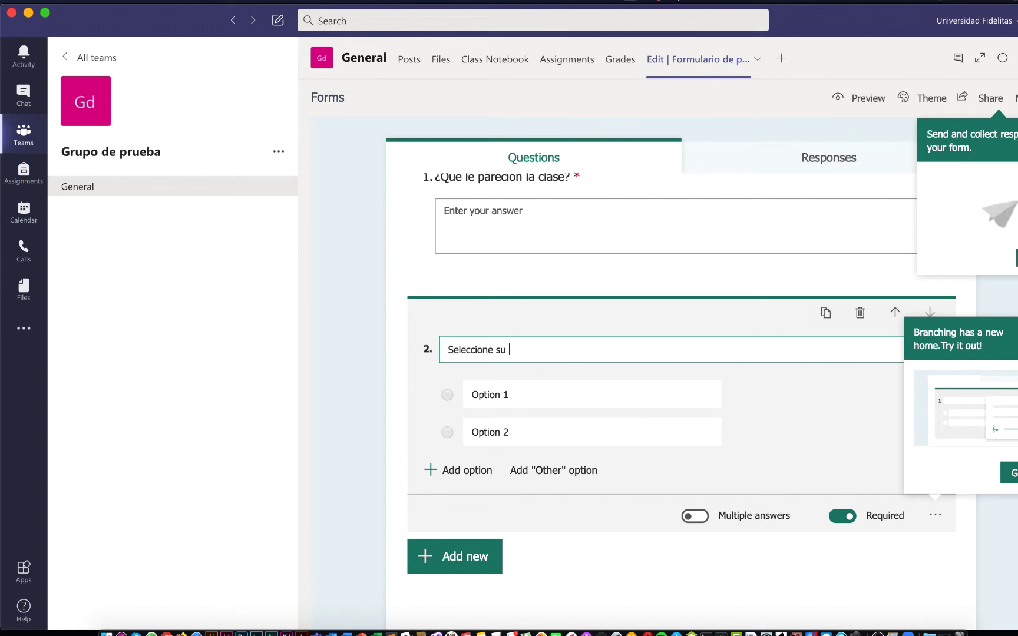
pyautogui.write(' opción favorita')
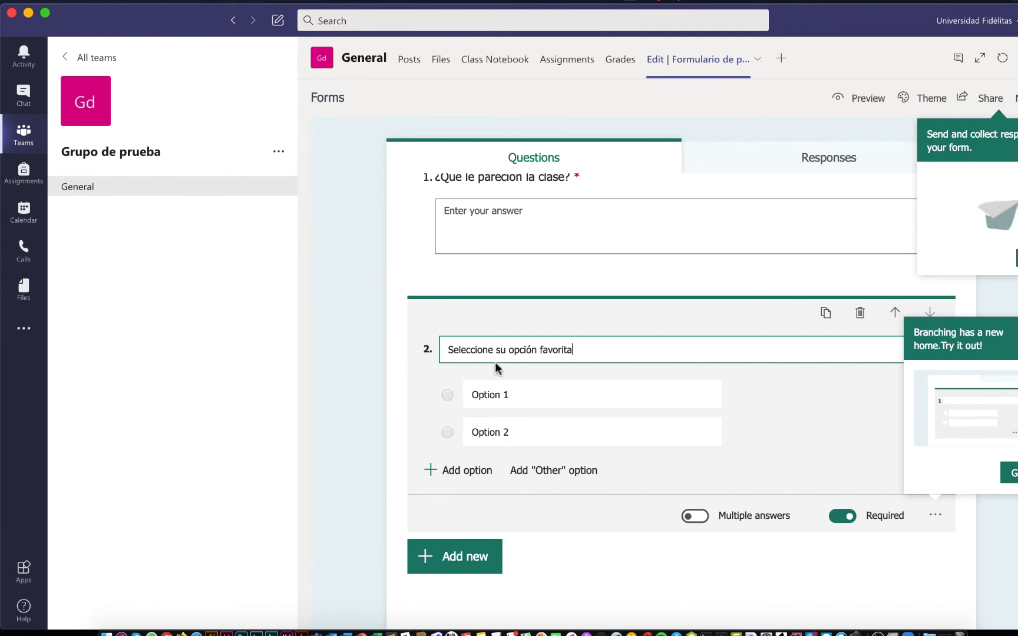
# Rename the first answer option of the choice question as "Opción 1" and copy its text.
pyautogui.click(494, 394)
pyautogui.press('BackSpace')
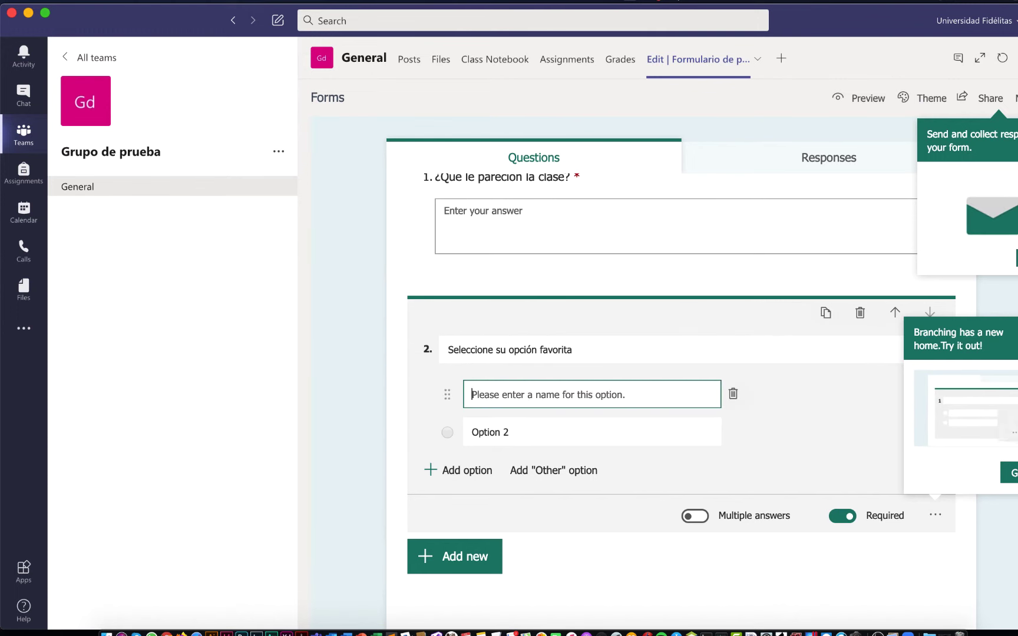
pyautogui.write('Opcion')
pyautogui.press('BackSpace')
pyautogui.press('BackSpace')
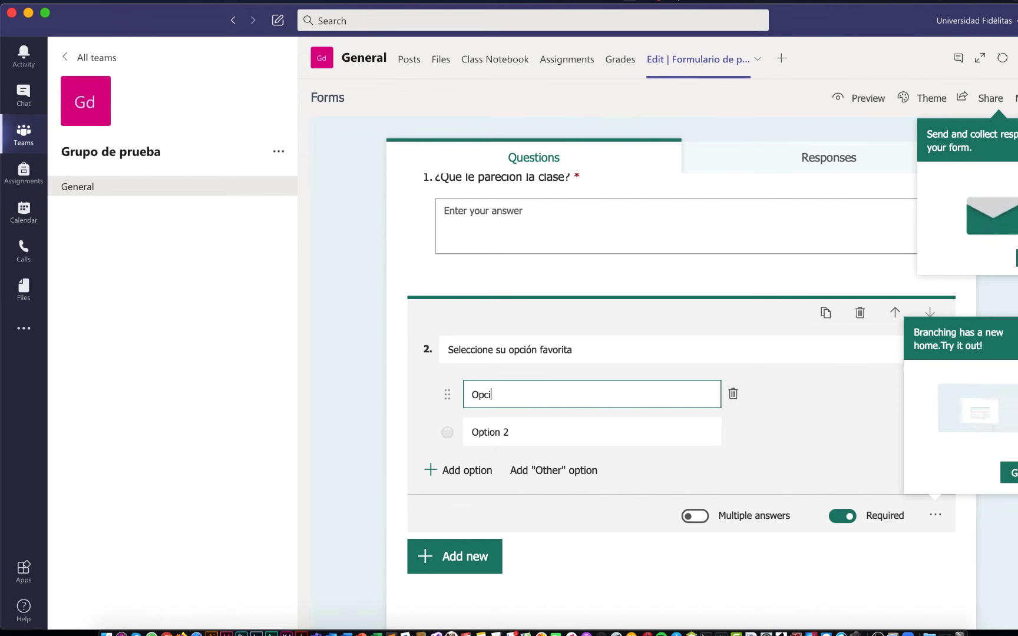
pyautogui.write('oón 1')
pyautogui.press('super+a')
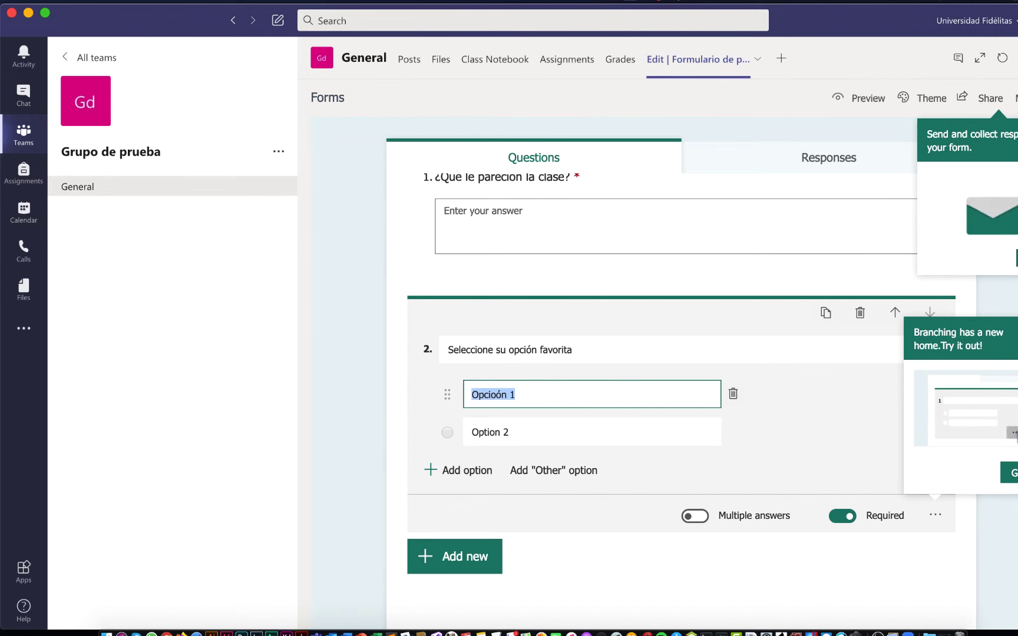
pyautogui.press('Right')
pyautogui.press('super+a')
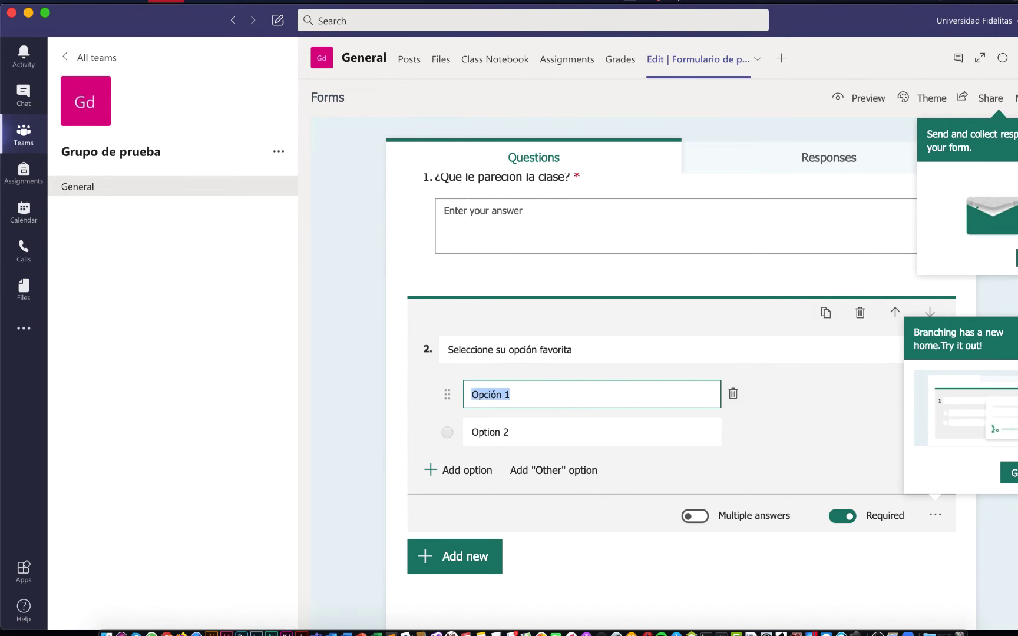
# Rename the second answer option of the choice question as "Opción 2".
pyautogui.press('Tab')
pyautogui.press('Tab')
pyautogui.write('Opción 1')
pyautogui.press('BackSpace')
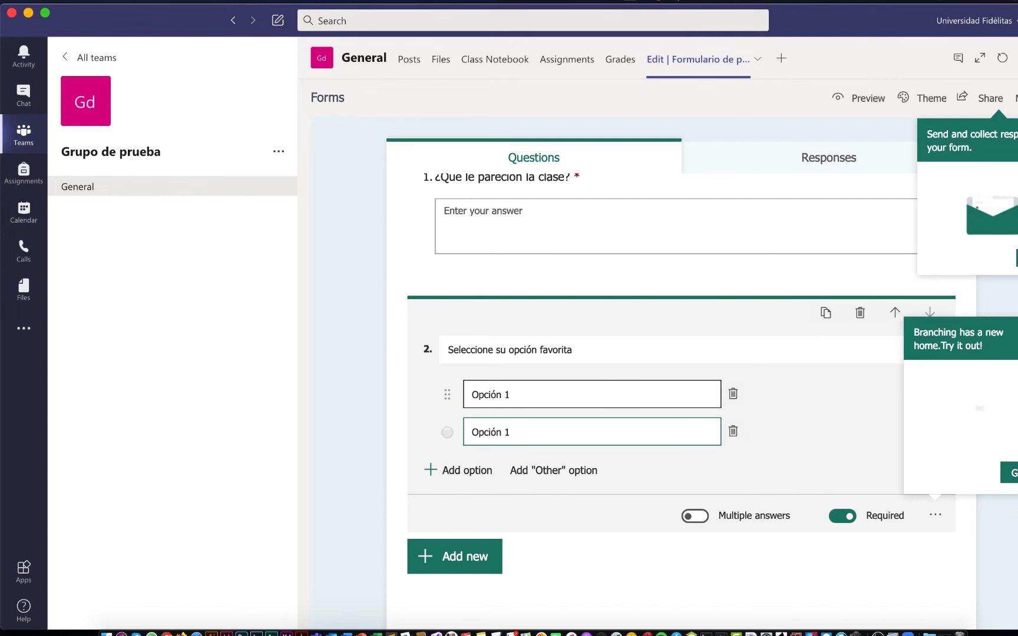
pyautogui.write('2')
# Add a third answer option named "Opción 3" and allow multiple answers for the choice question.
pyautogui.click(466, 475)
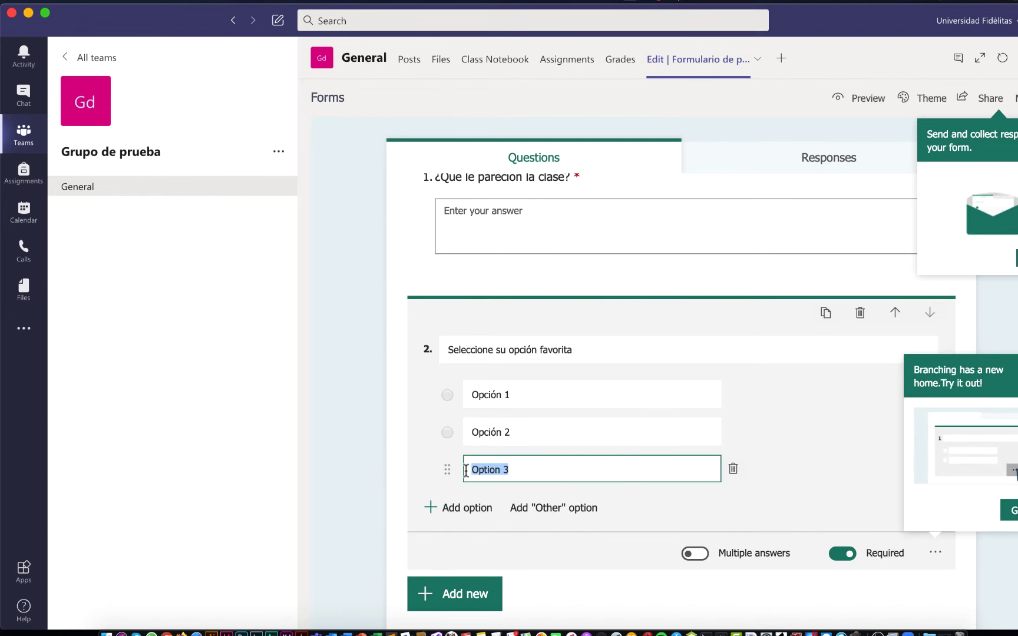
pyautogui.write('Opción 1')
pyautogui.press('BackSpace')
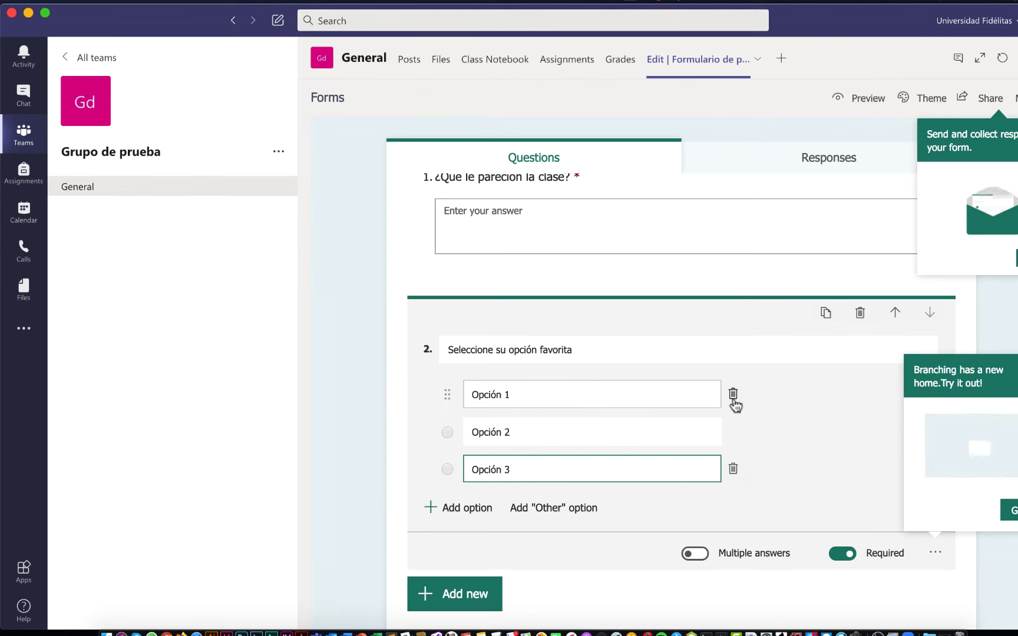
pyautogui.click(423, 453)
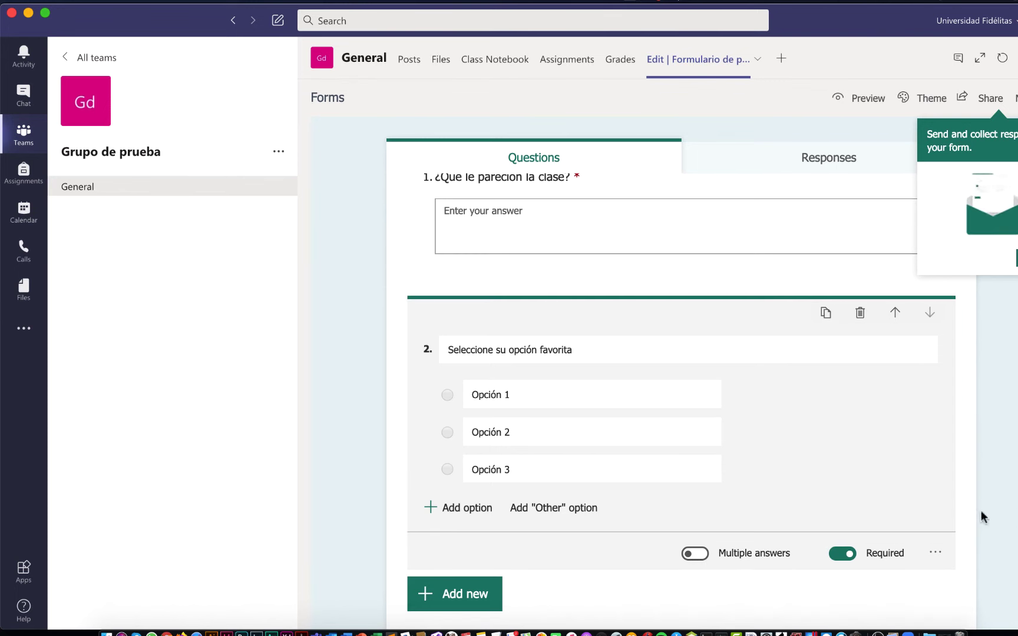
pyautogui.click(704, 557)
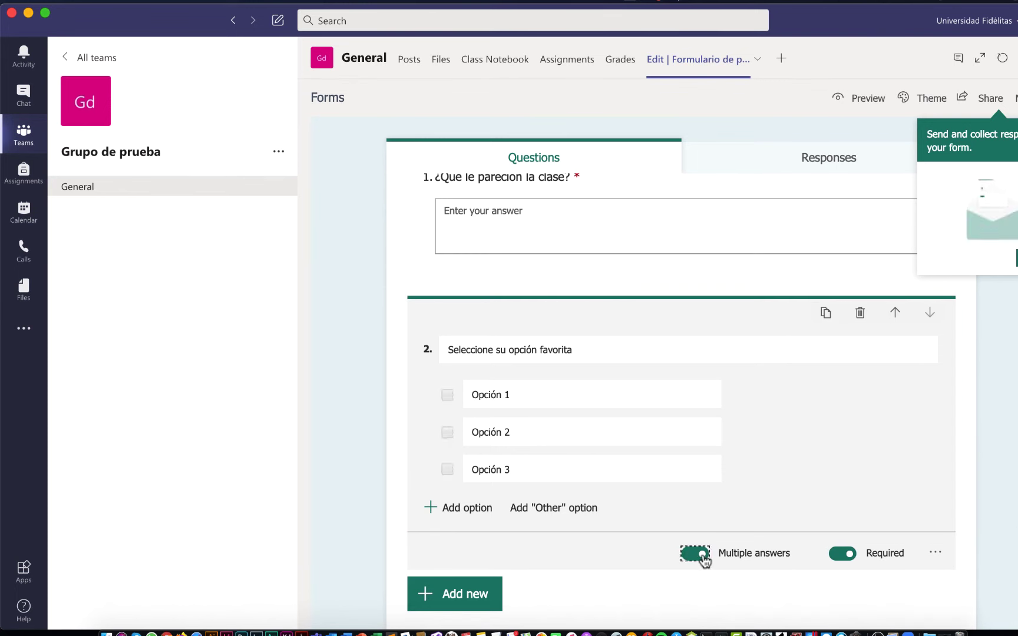
# Add a rating question to the form reading "¿Cómo evalúa nuestro servicio?".
pyautogui.scroll(-1, 604, 550)
pyautogui.click(466, 569)
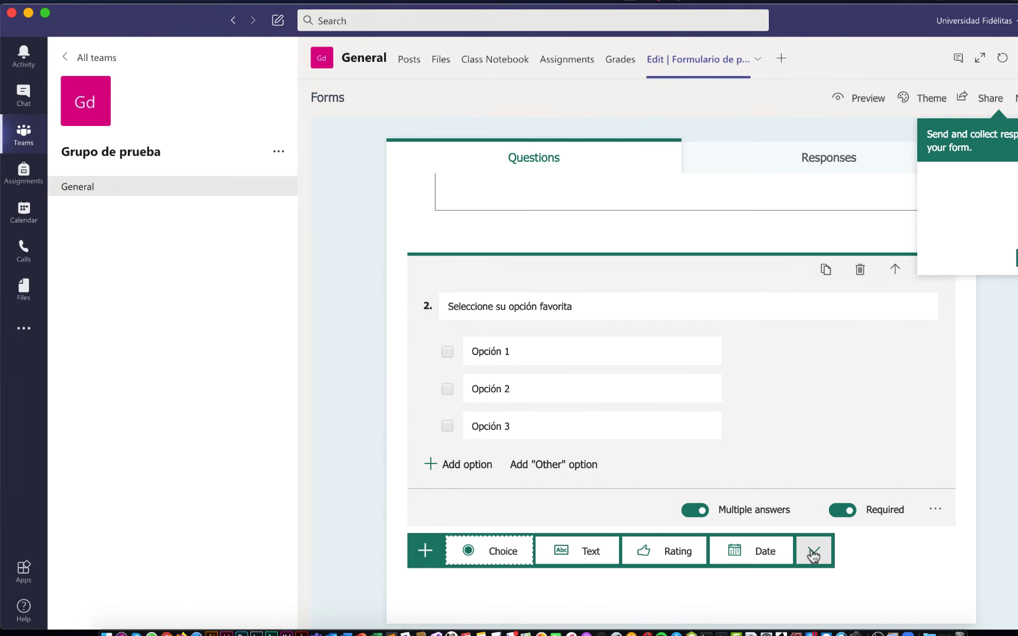
pyautogui.click(684, 552)
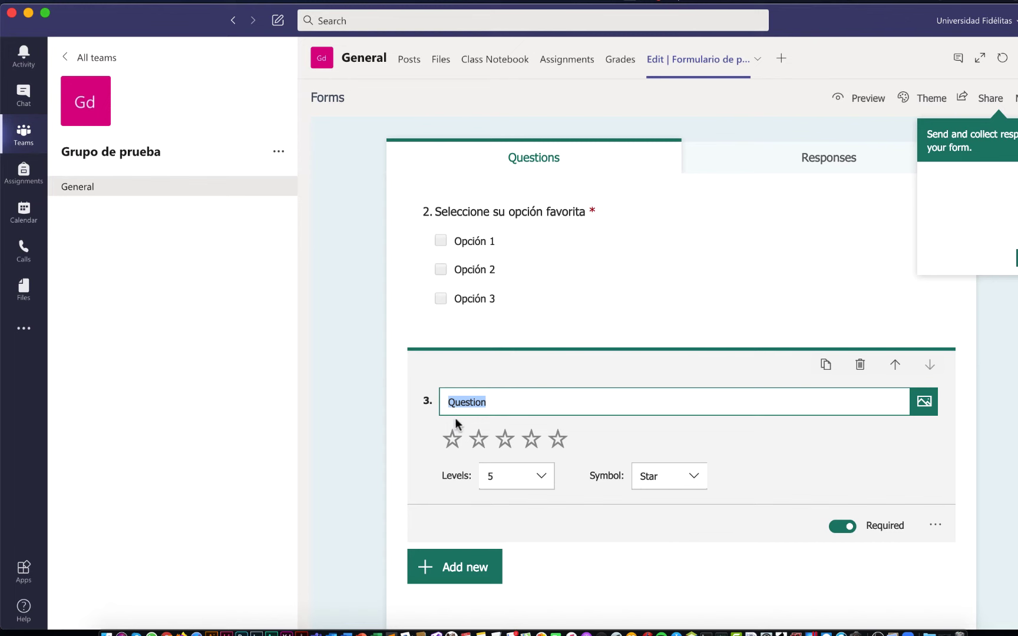
pyautogui.write('¿Cómo eval')
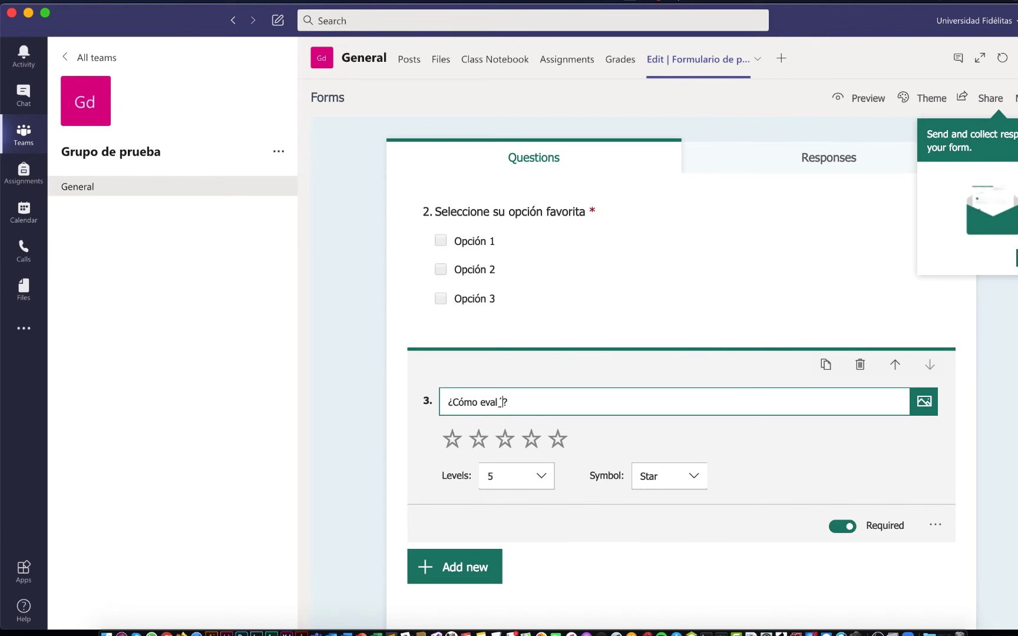
pyautogui.write('úa nuestro servicio')
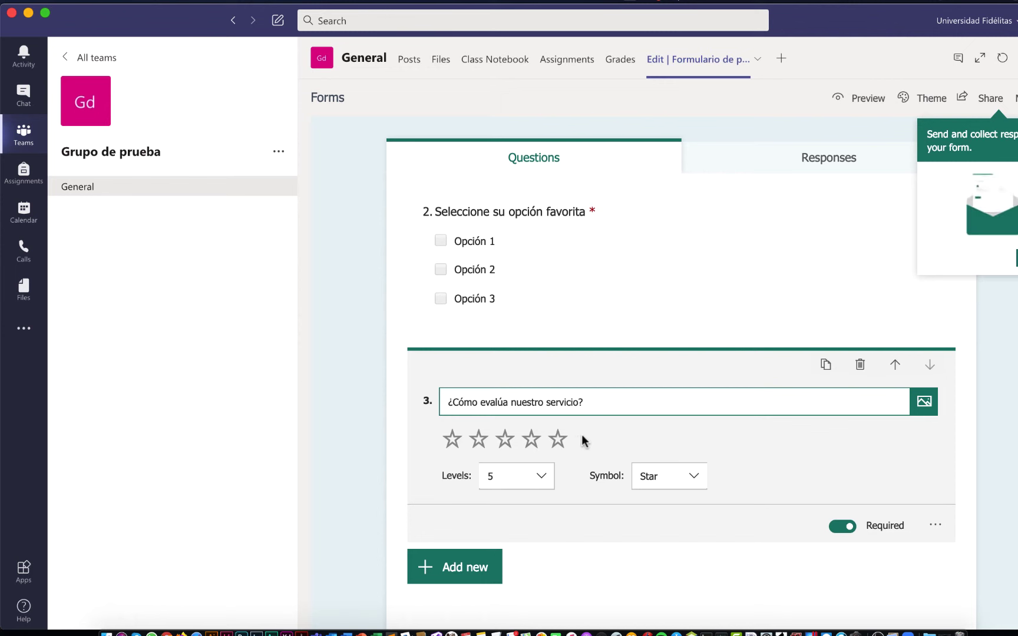
# Review the available rating levels and set the service question's rating symbol to Number.
pyautogui.click(542, 475)
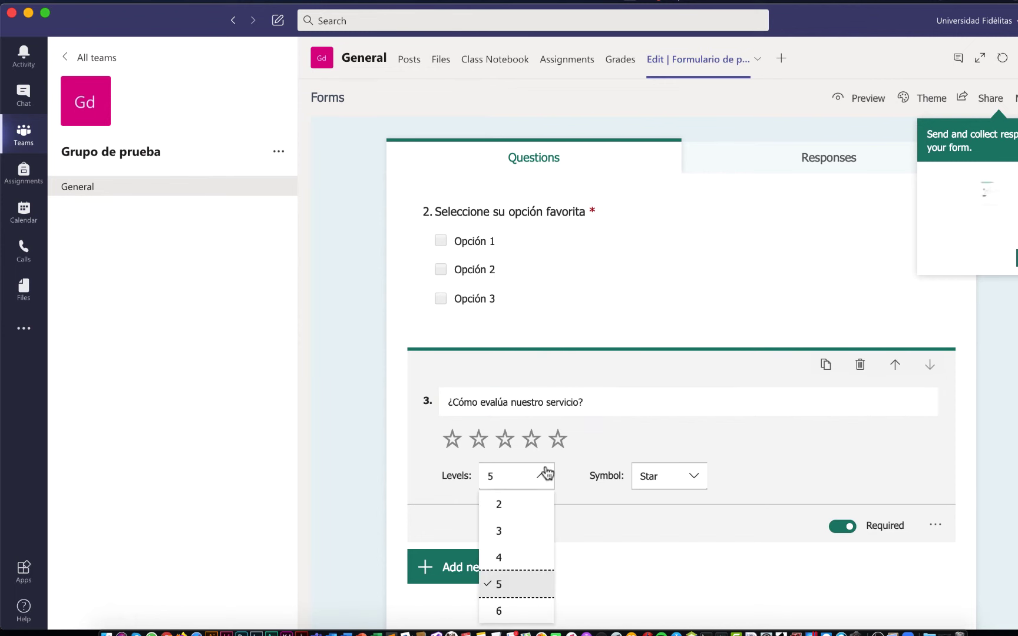
pyautogui.scroll(-4, 513, 595)
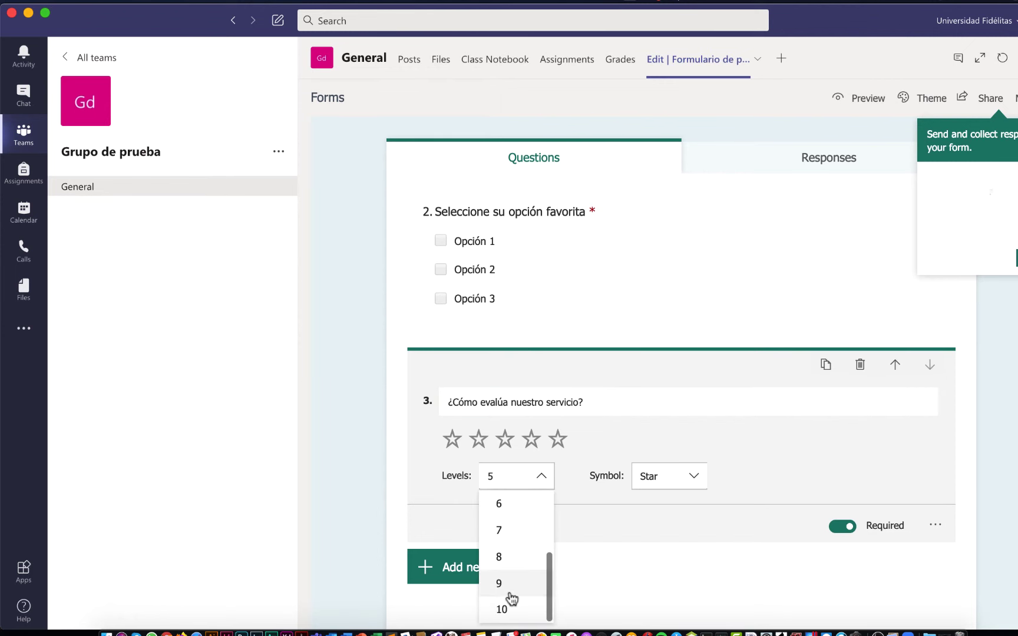
pyautogui.click(641, 484)
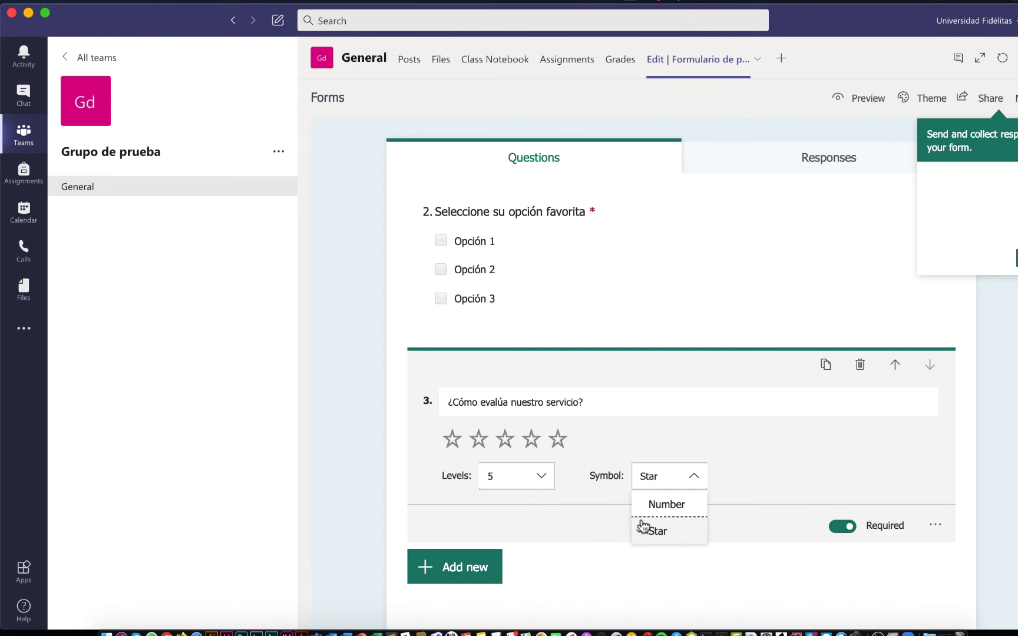
pyautogui.click(660, 504)
# Add a new section to the form after the service rating question and dismiss the sharing tip.
pyautogui.click(492, 586)
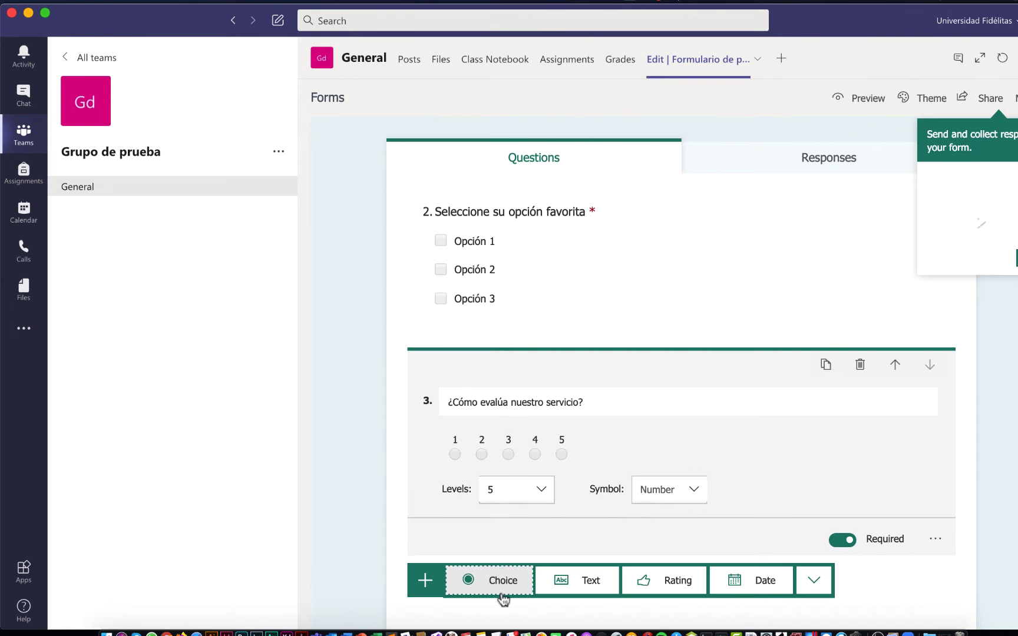
pyautogui.click(812, 551)
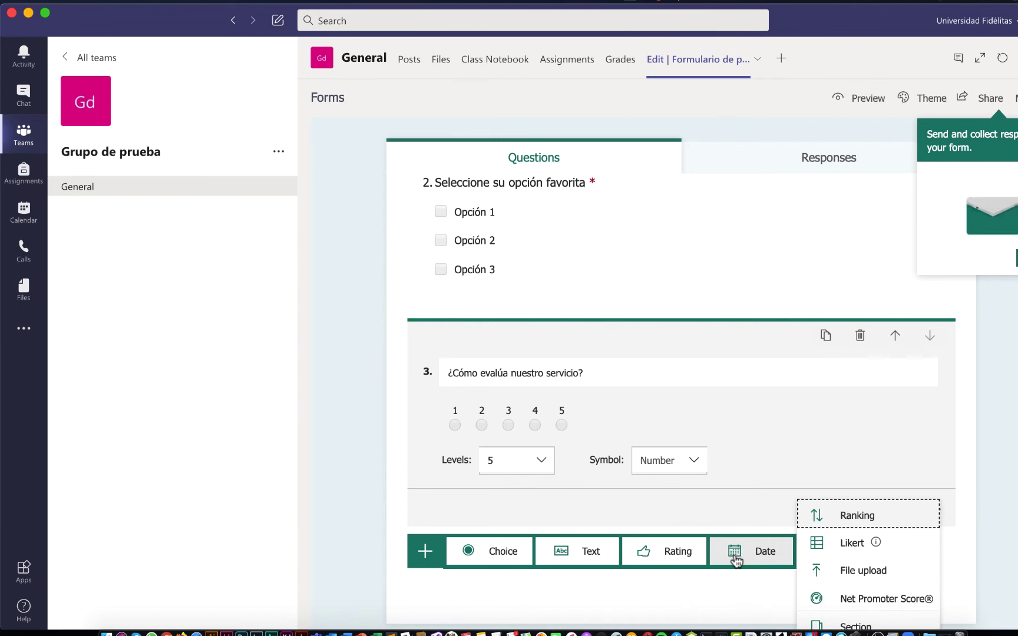
pyautogui.moveTo(866, 547)
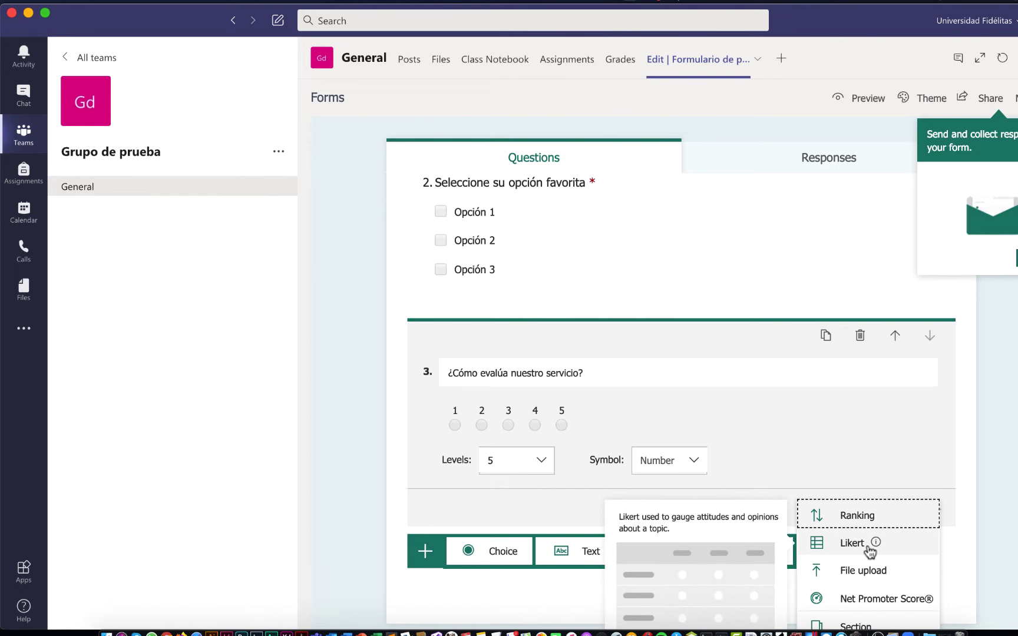
pyautogui.click(858, 624)
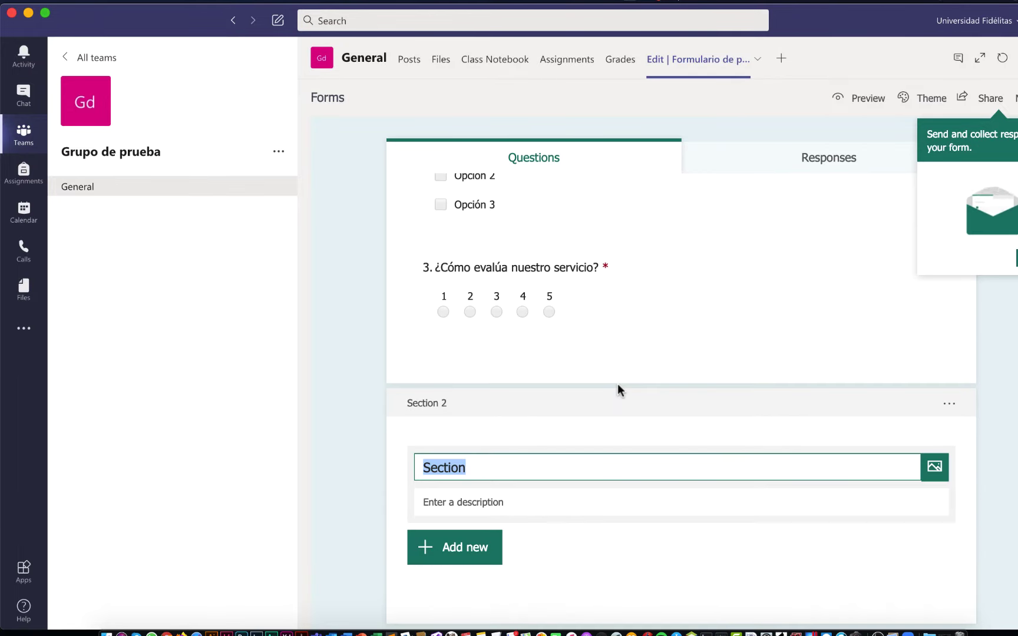
pyautogui.click(976, 272)
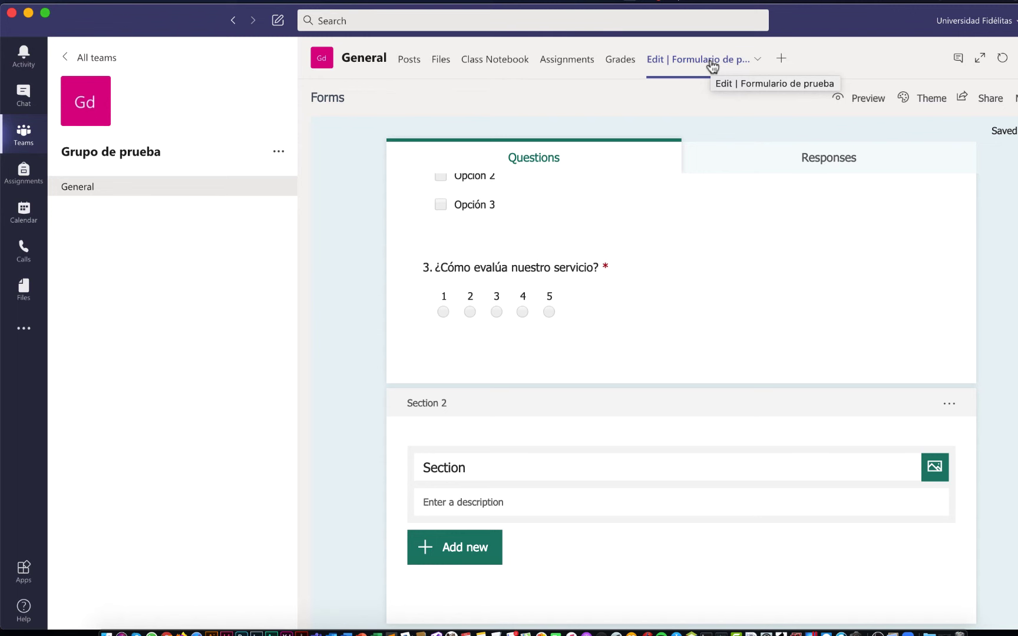
# Examine the form's response summary, dismiss the Excel tip, and return to the questions.
pyautogui.click(775, 161)
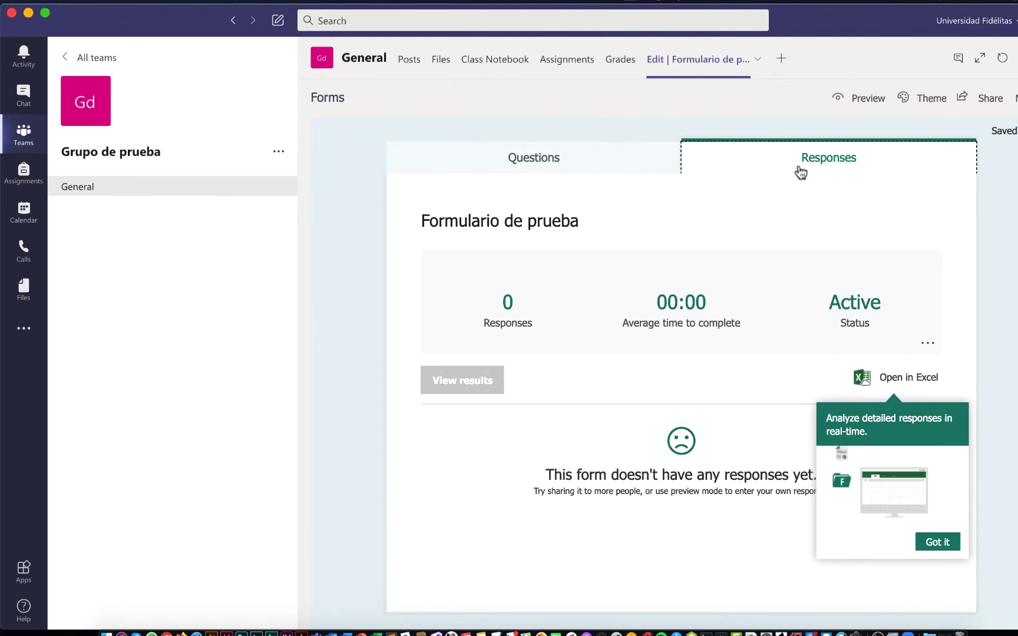
pyautogui.click(663, 170)
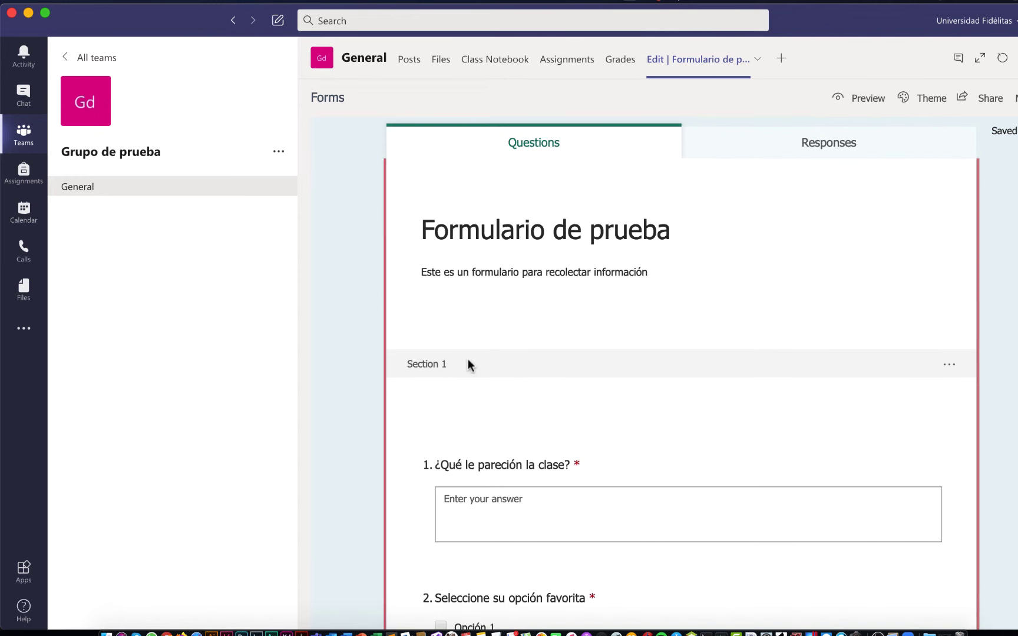
pyautogui.click(730, 156)
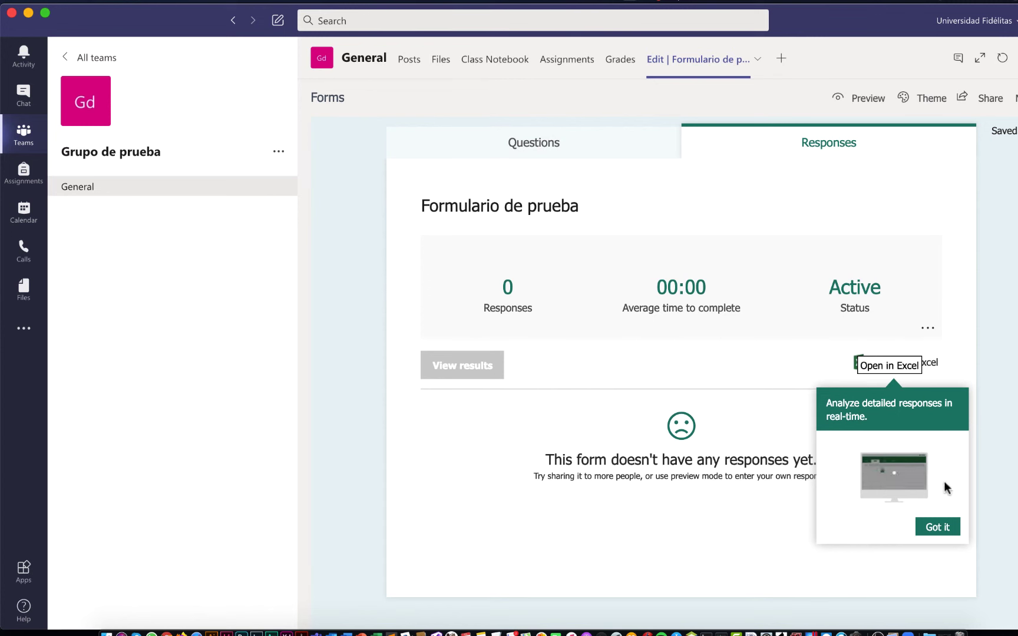
pyautogui.click(941, 524)
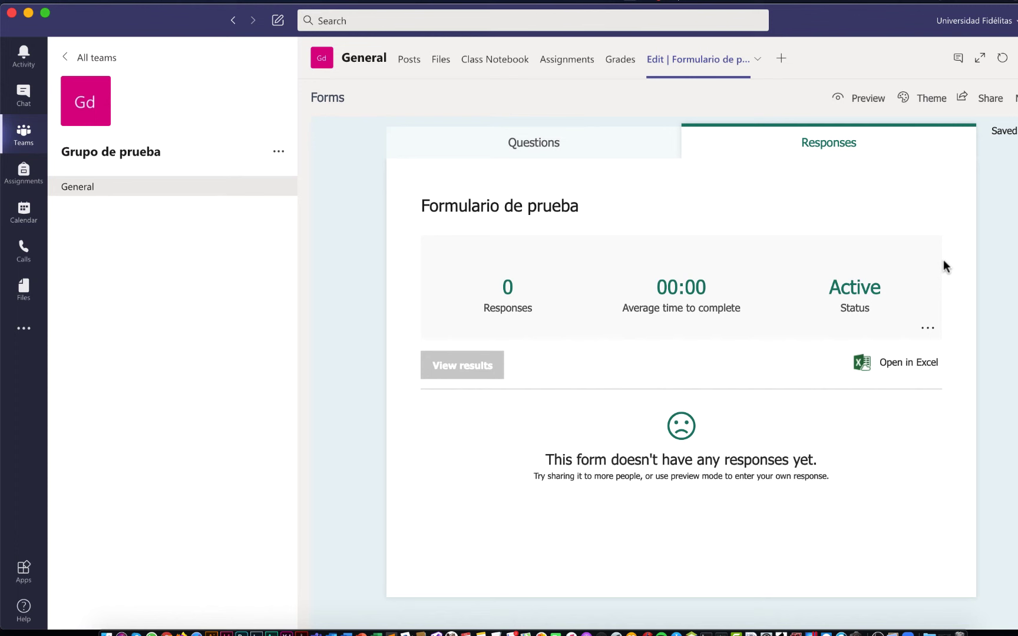
pyautogui.click(554, 155)
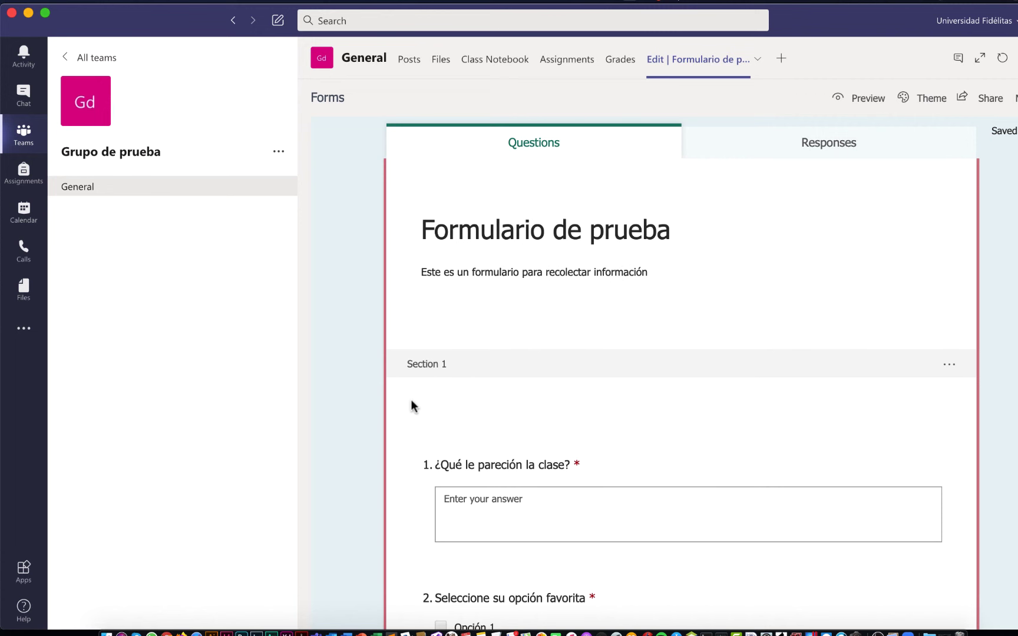
# Try several color and illustrated themes on the form, ending with the underwater octopus theme.
pyautogui.click(917, 99)
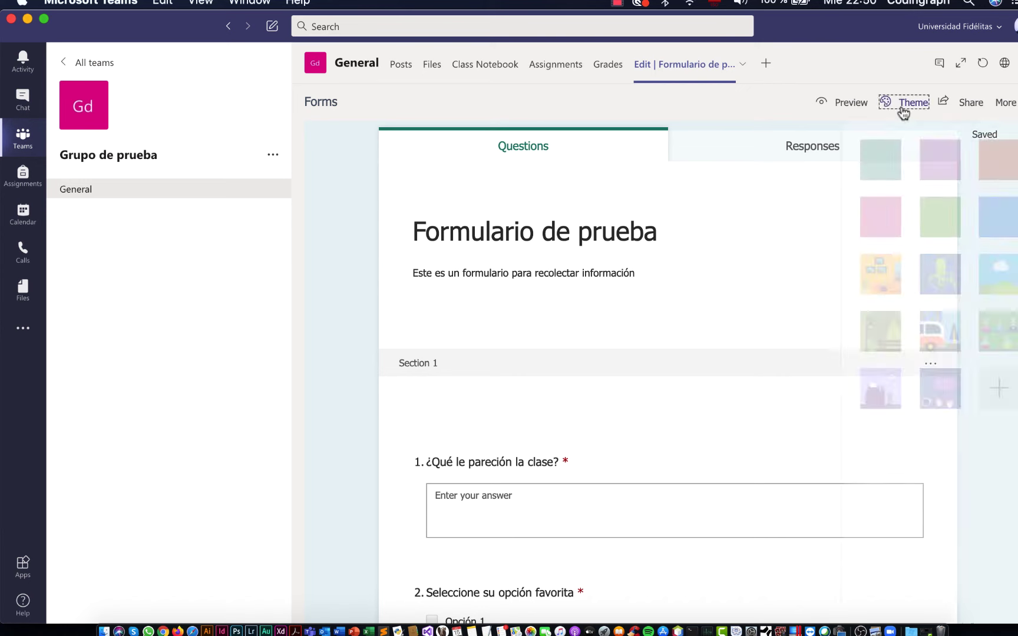
pyautogui.click(857, 161)
pyautogui.click(916, 165)
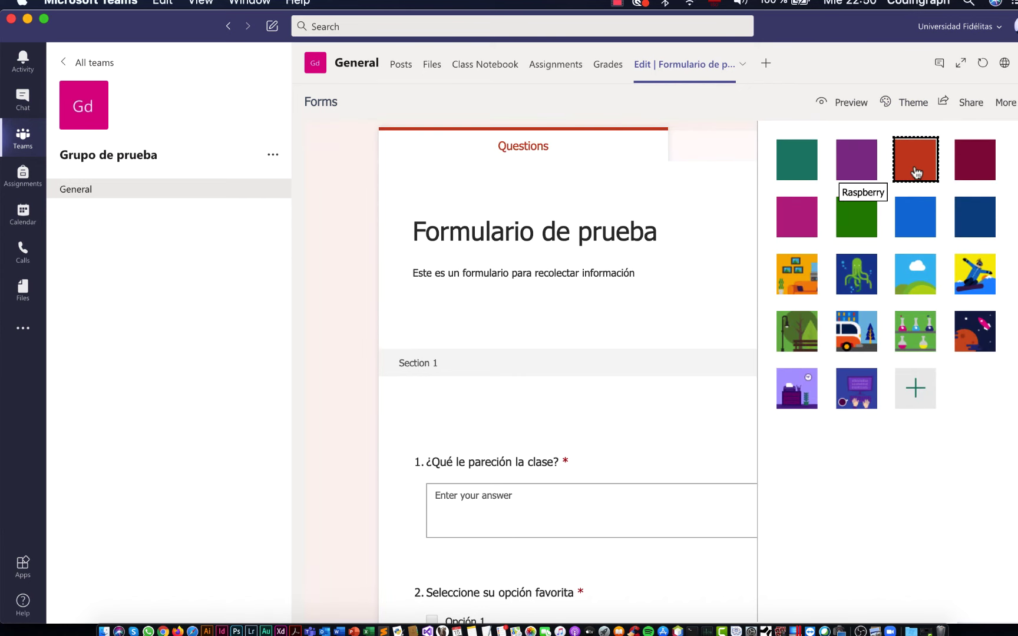
pyautogui.click(974, 180)
pyautogui.click(974, 233)
pyautogui.click(916, 276)
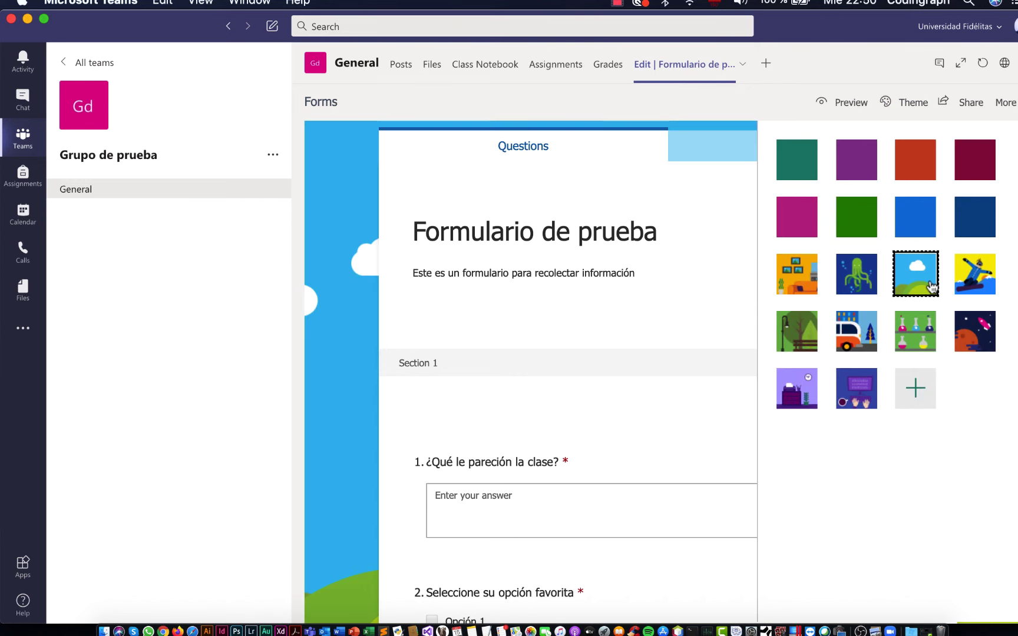
pyautogui.click(849, 287)
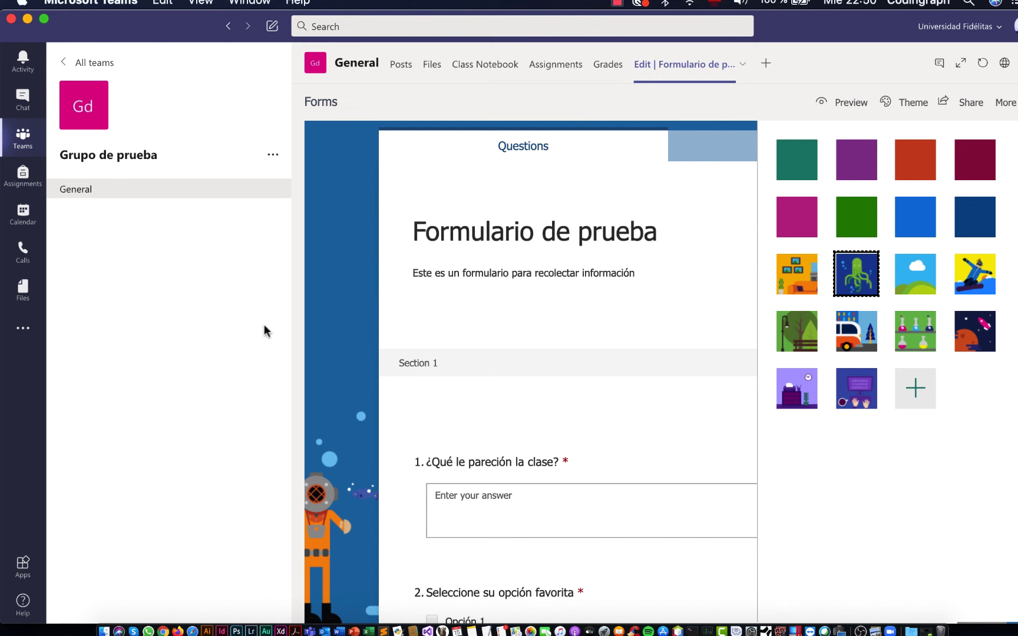
# Apply the blue sky theme with clouds and green hills to the form and check it across the questions.
pyautogui.click(930, 282)
pyautogui.click(322, 456)
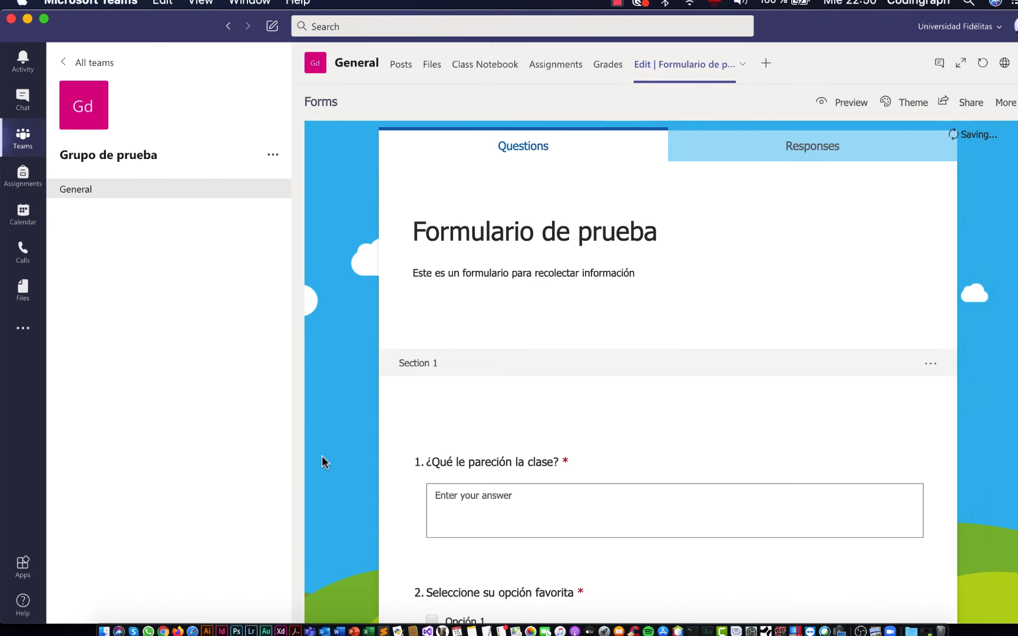
pyautogui.scroll(-8, 406, 420)
pyautogui.scroll(5, 345, 472)
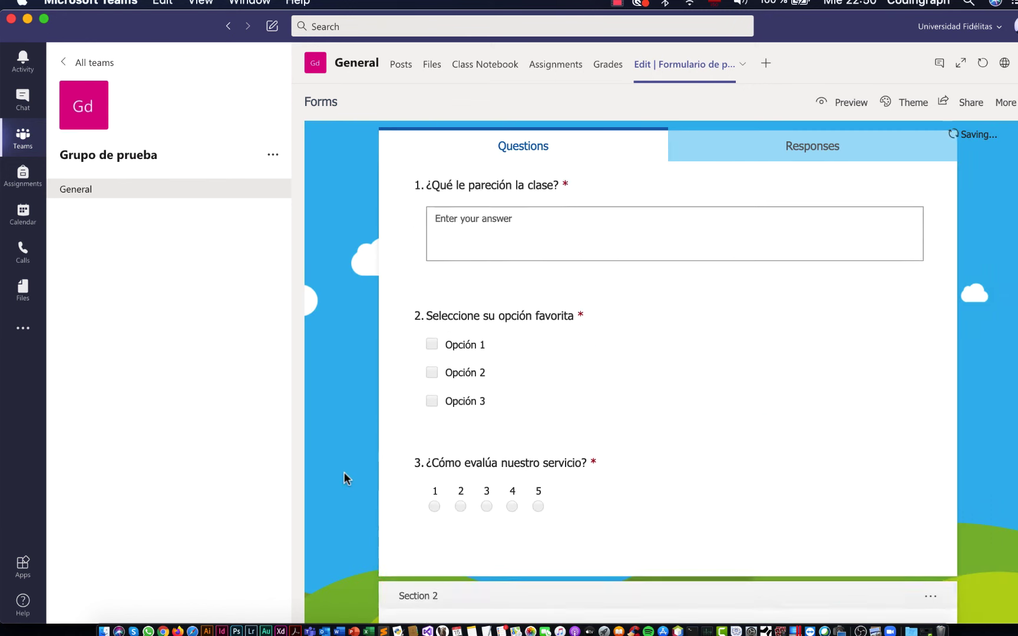
# Copy the form's response link and set the response permission to "Anyone with the link can respond".
pyautogui.click(971, 103)
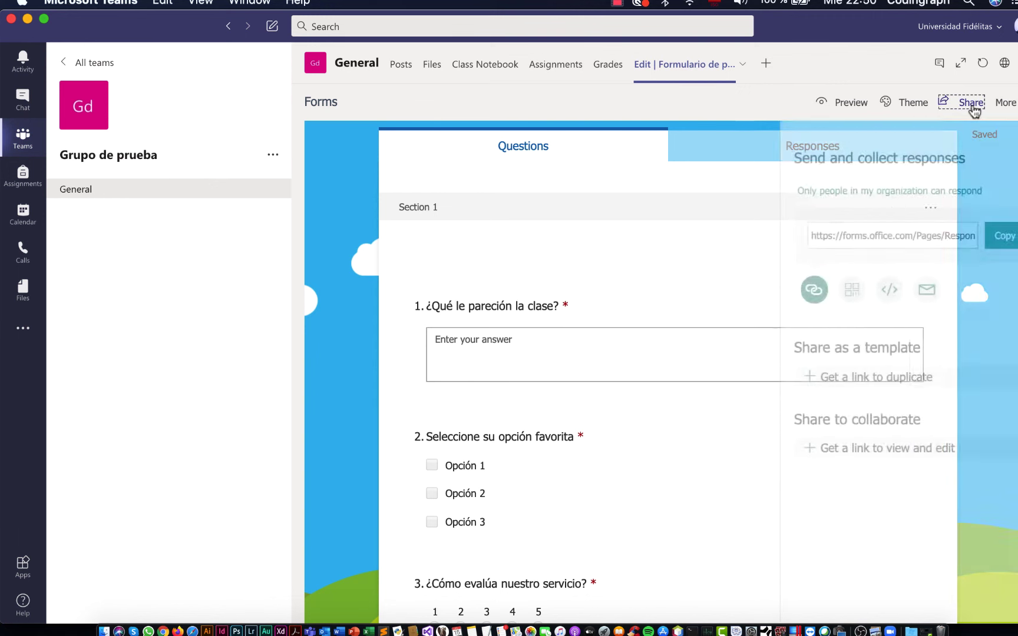
pyautogui.click(869, 237)
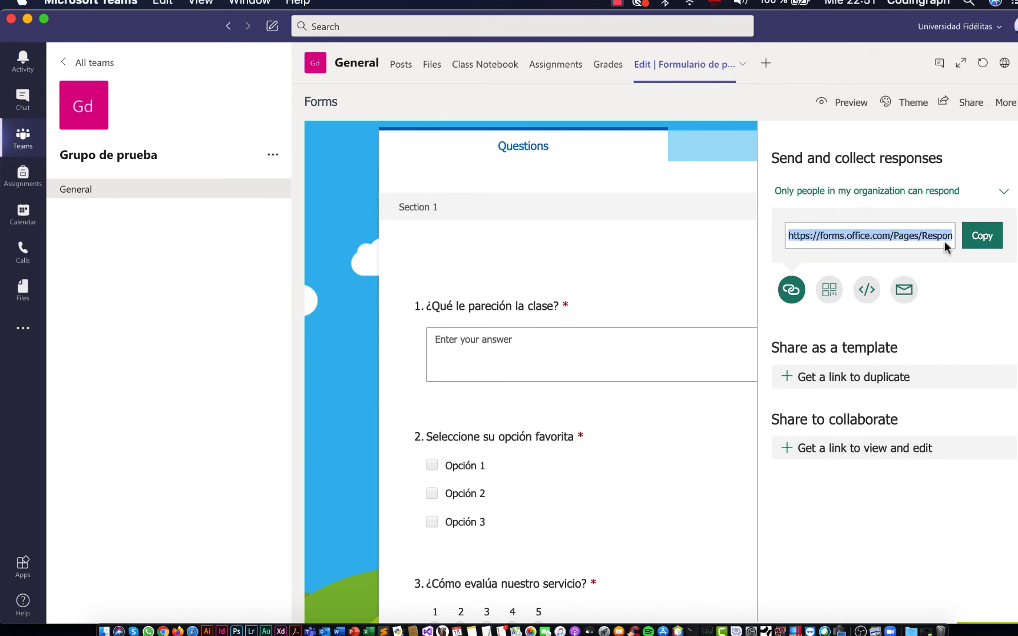
pyautogui.click(983, 238)
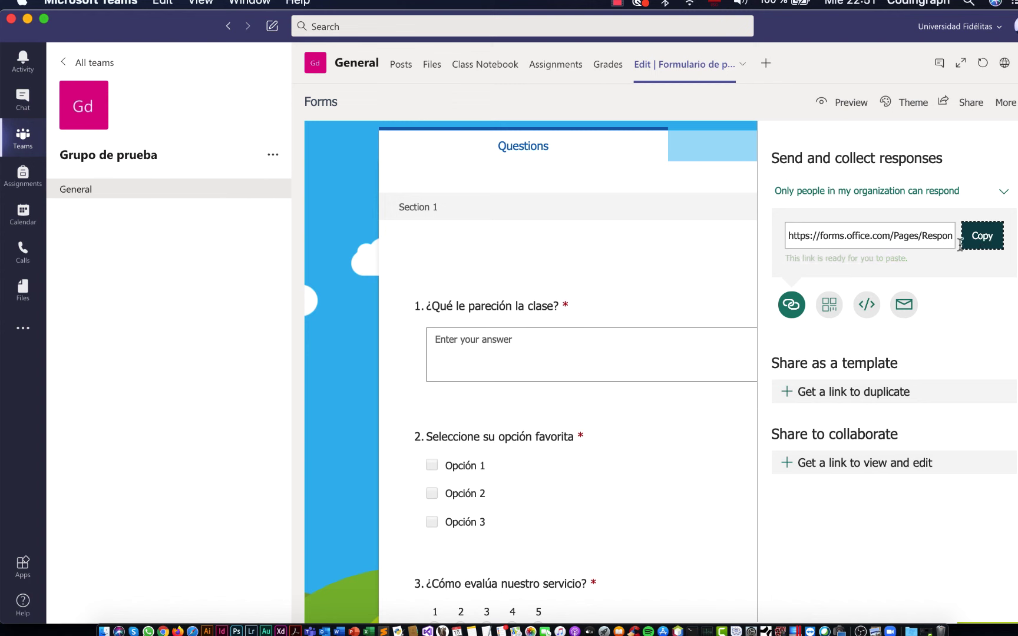
pyautogui.click(900, 239)
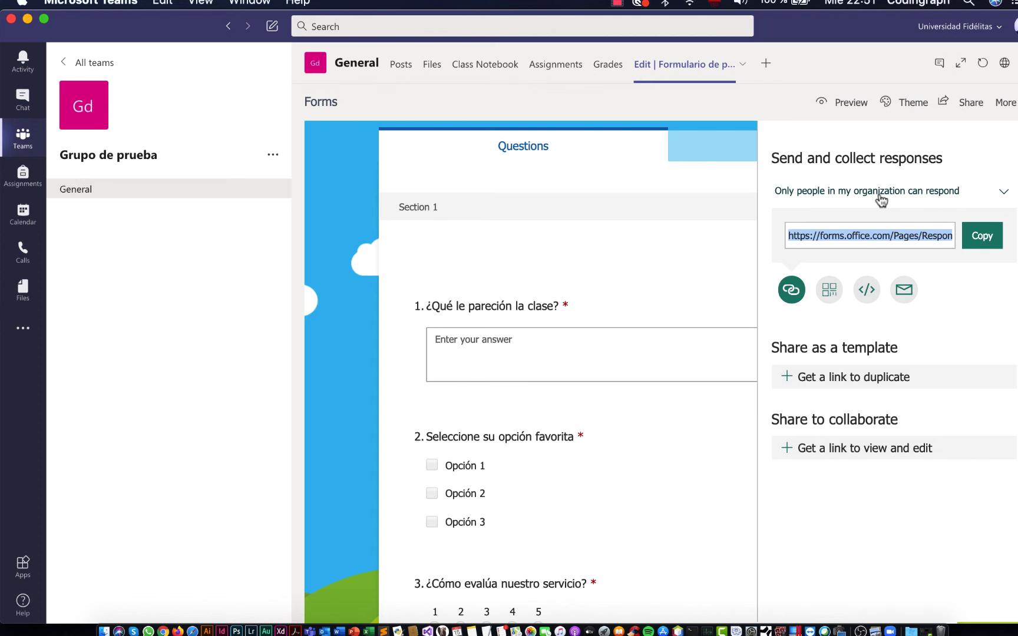
pyautogui.click(1002, 192)
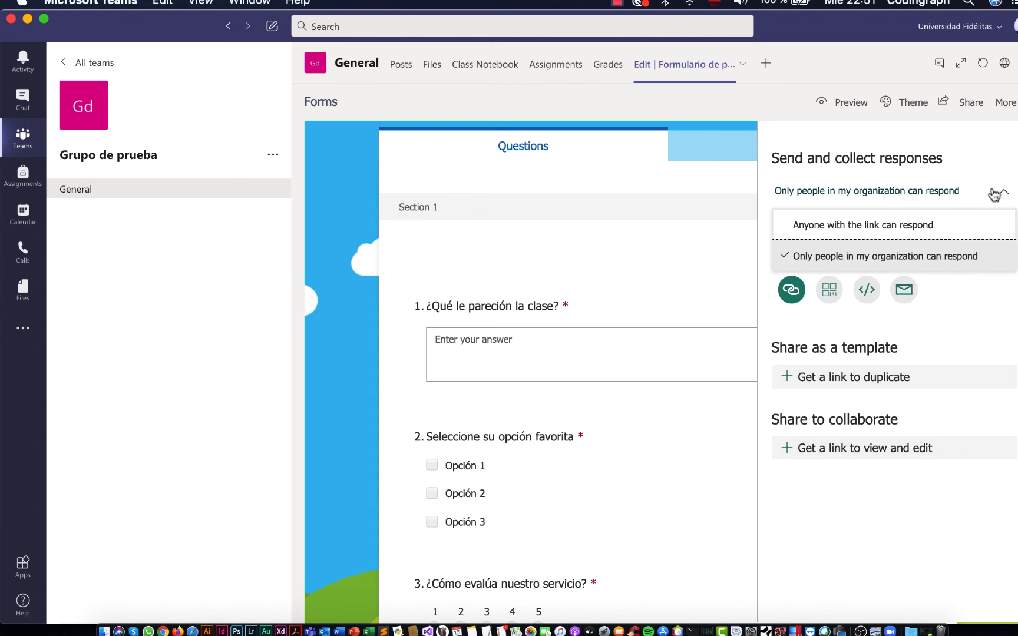
pyautogui.click(866, 229)
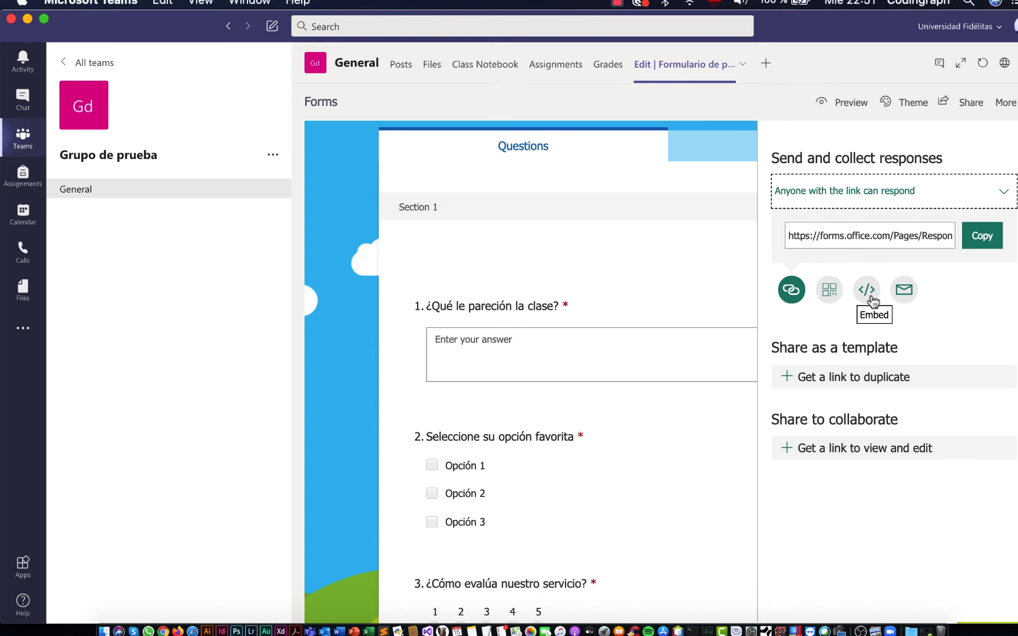
# Preview the form in computer view and look through its questions from a respondent's perspective.
pyautogui.click(848, 109)
pyautogui.click(844, 105)
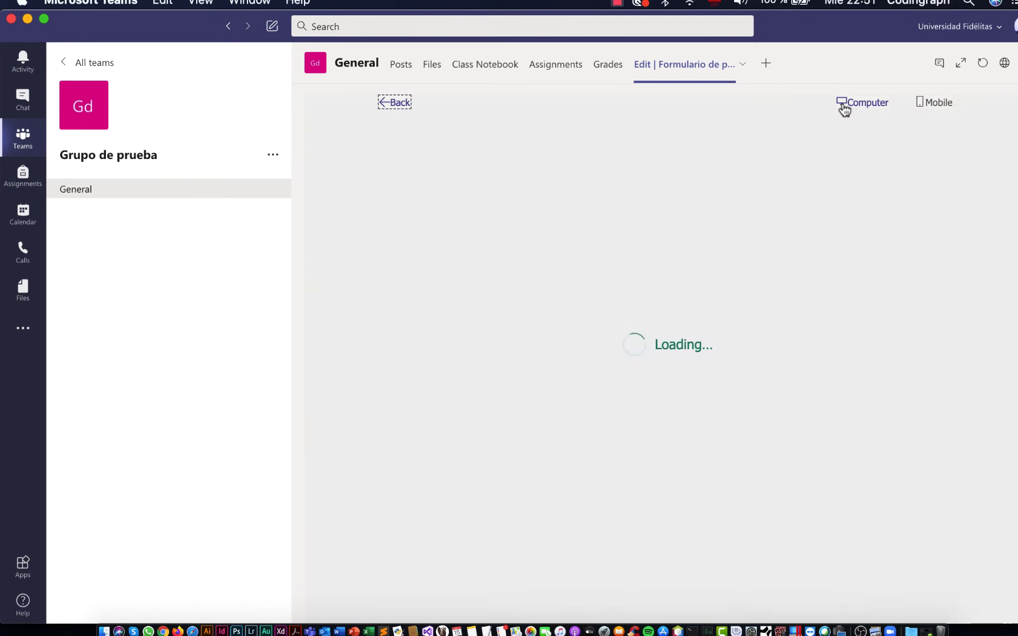
pyautogui.scroll(-5, 549, 307)
pyautogui.scroll(5, 546, 307)
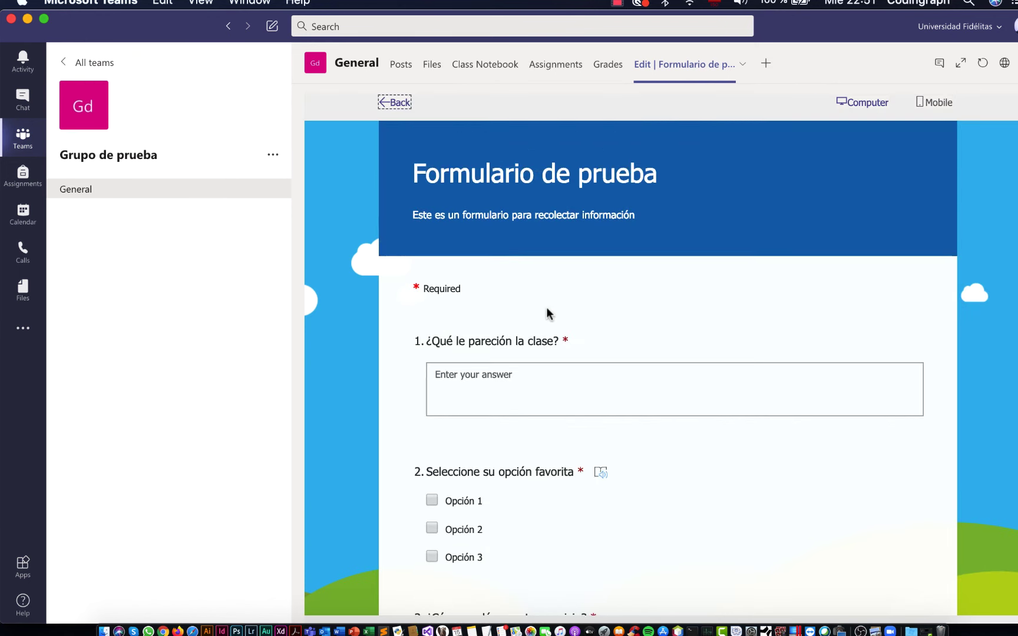
pyautogui.scroll(-5, 547, 307)
pyautogui.scroll(-2, 546, 312)
pyautogui.scroll(5, 546, 313)
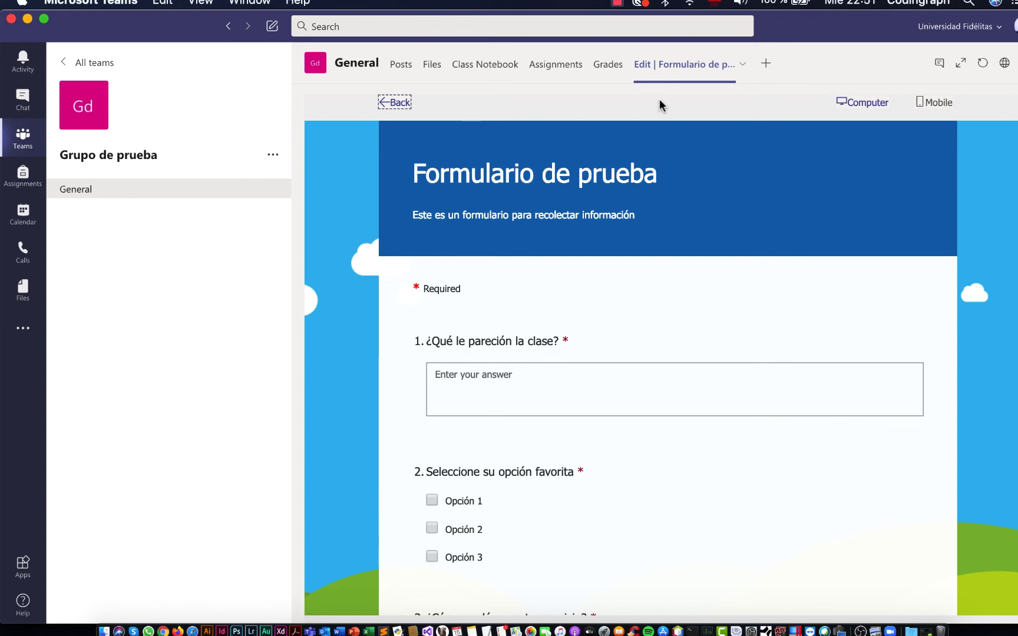
# Answer the previewed form with "Bien", Opción 1 and a service rating of 4, and submit the response.
pyautogui.click(432, 500)
pyautogui.scroll(-5, 432, 504)
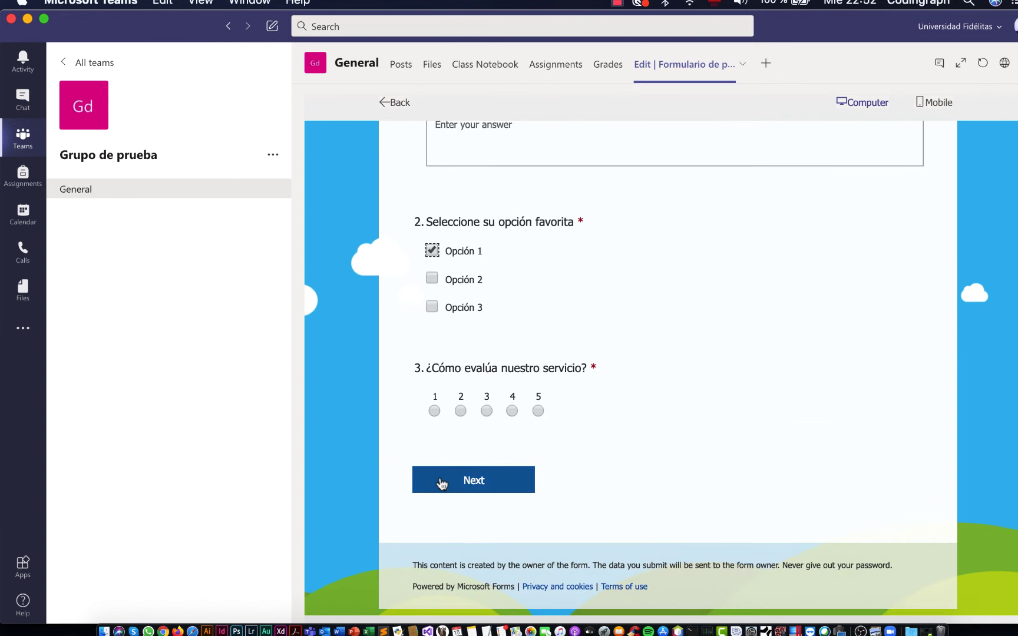
pyautogui.click(512, 411)
pyautogui.scroll(3, 513, 418)
pyautogui.click(506, 345)
pyautogui.write('B')
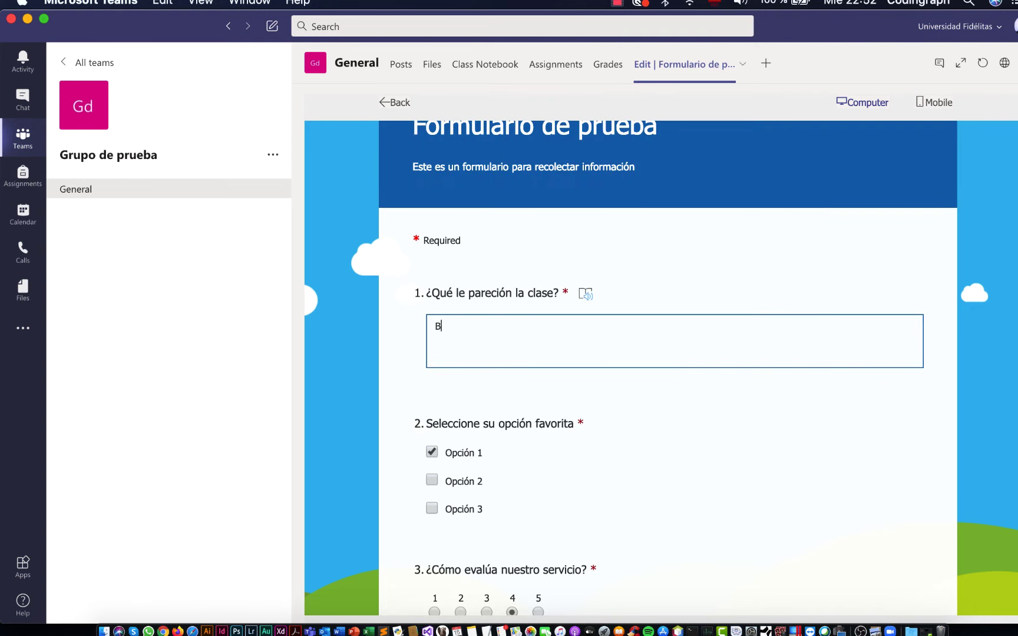
pyautogui.write('ien')
pyautogui.scroll(-4, 519, 413)
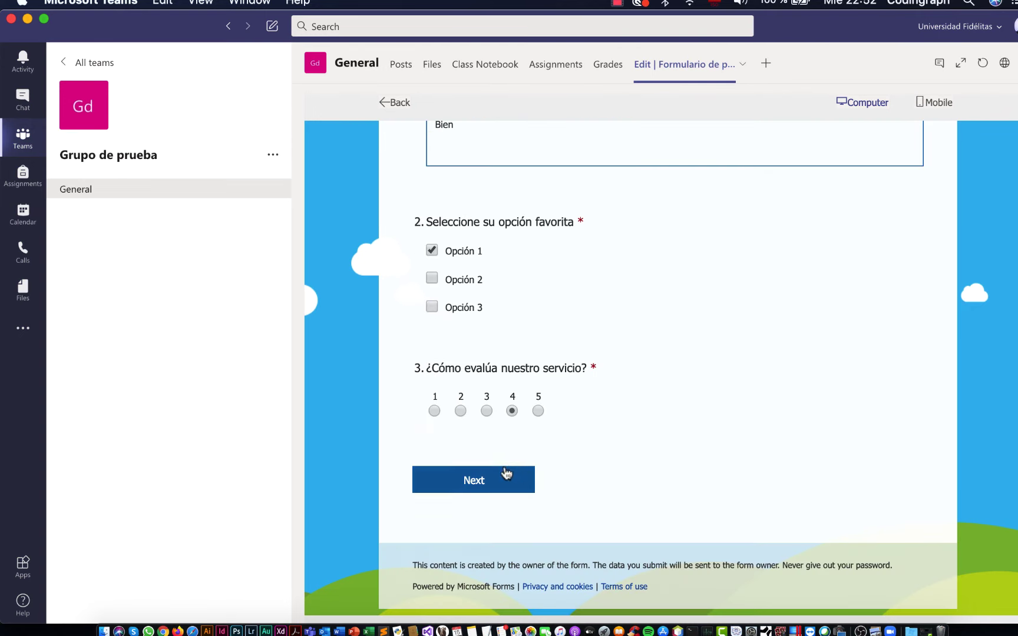
pyautogui.click(508, 480)
pyautogui.click(575, 227)
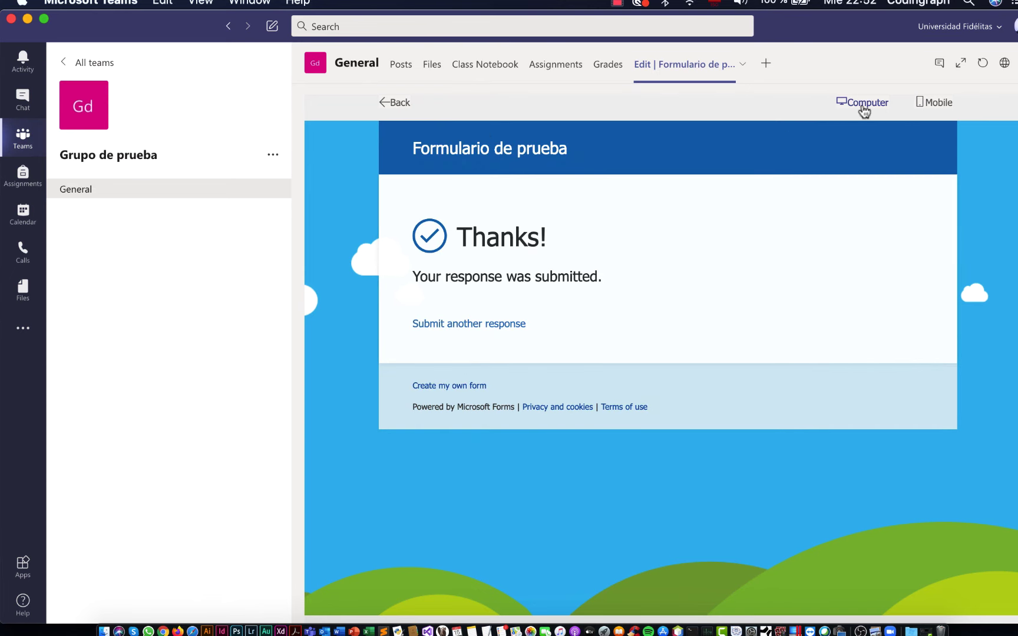
# Leave the preview and examine the form's response summary for each question.
pyautogui.click(382, 104)
pyautogui.click(768, 152)
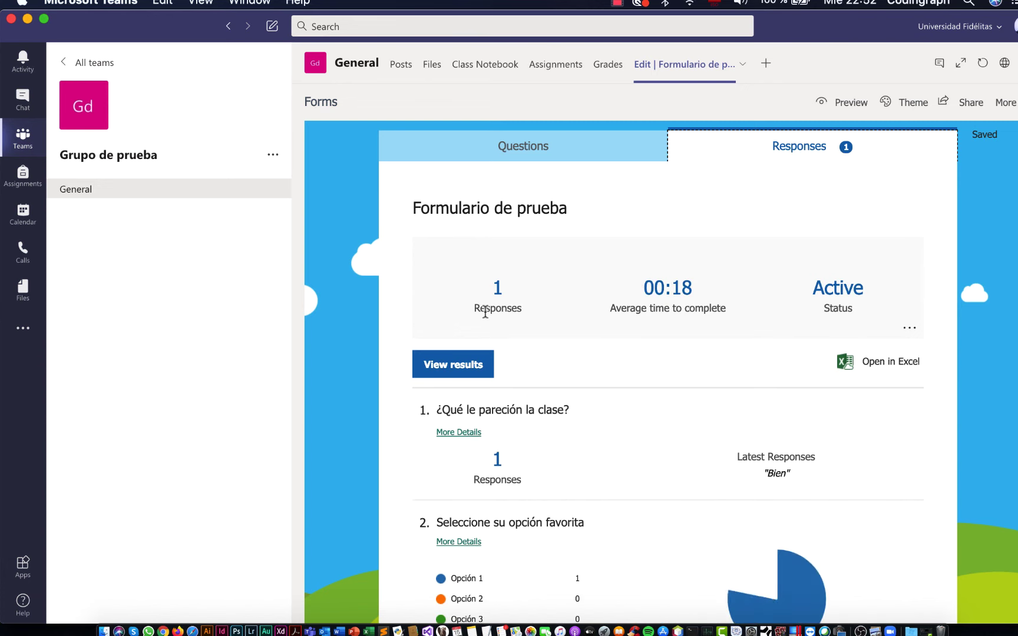
pyautogui.scroll(-3, 485, 312)
pyautogui.scroll(-2, 773, 398)
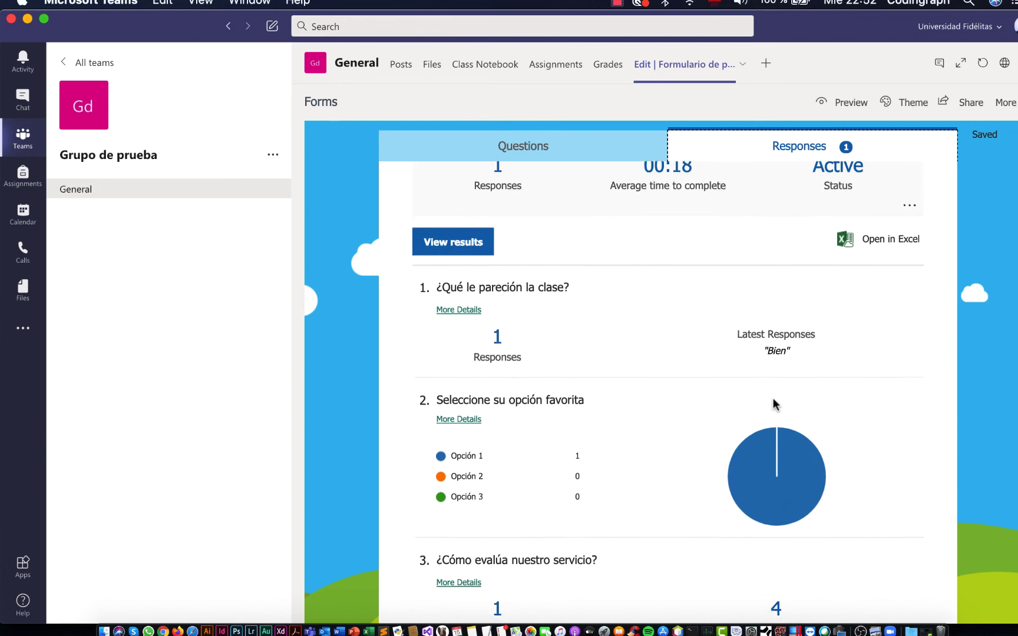
pyautogui.scroll(5, 773, 399)
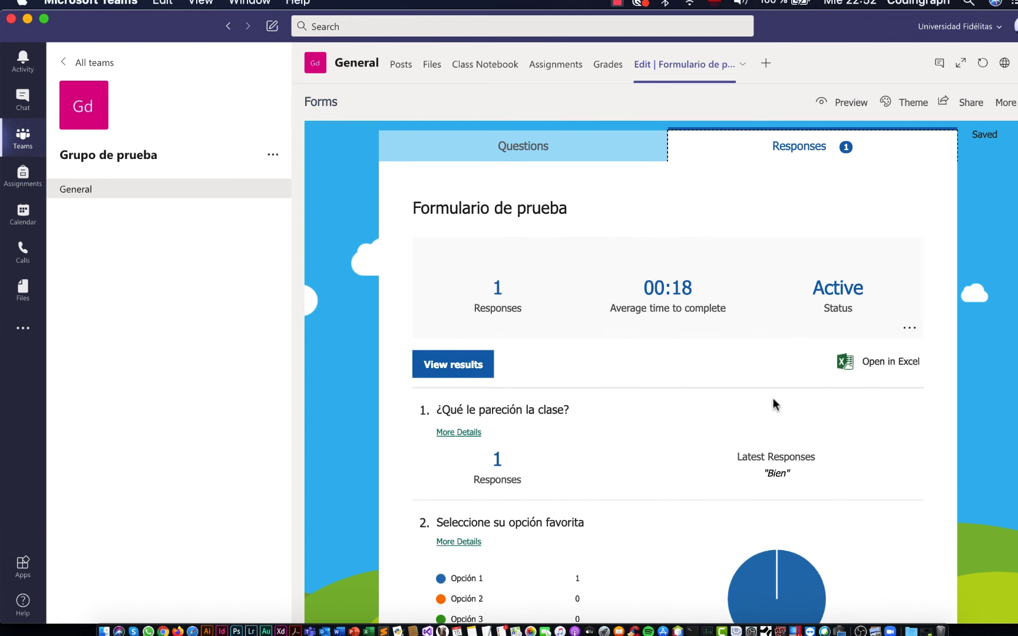